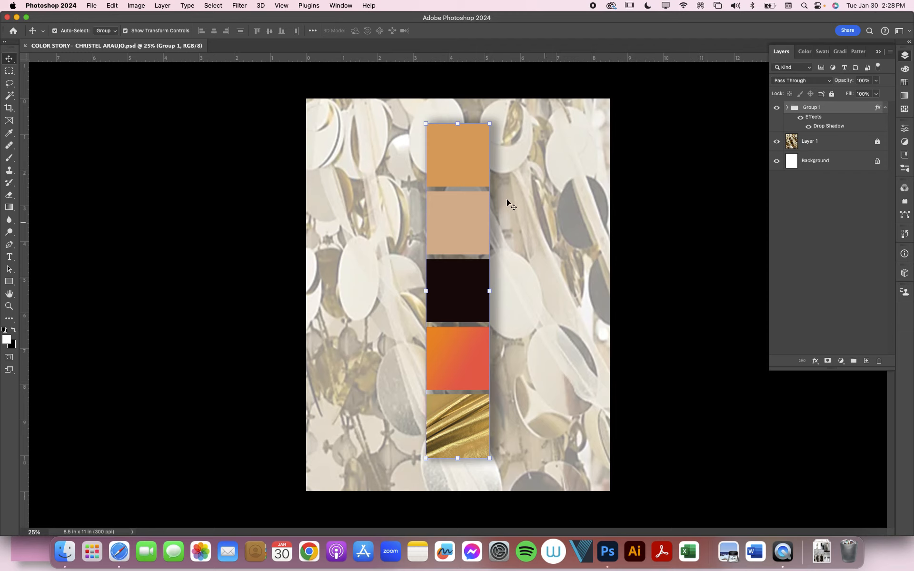
Move the swatch column toward the page's left edge and marquee a square about 1.76 in wide beside it on a new layer.
drag(475, 170, 376, 167)
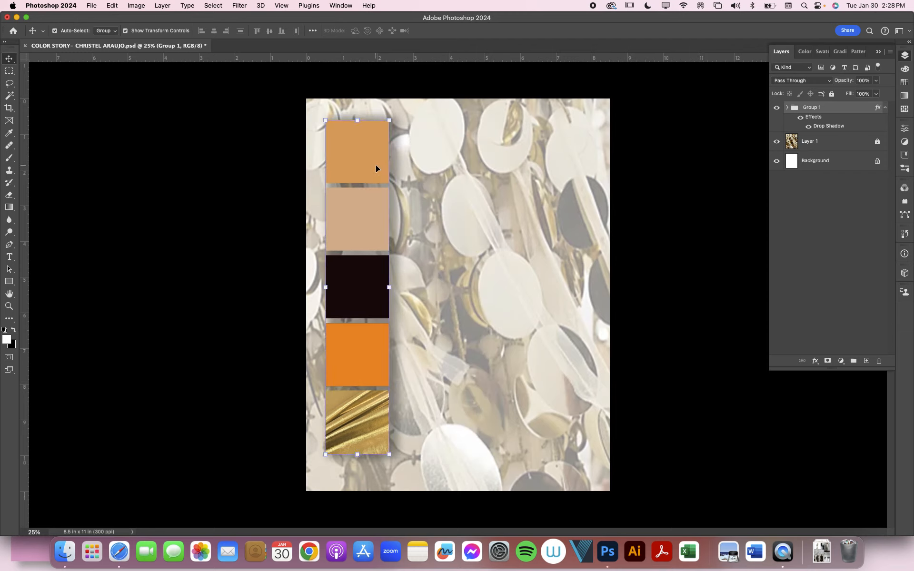
click(9, 70)
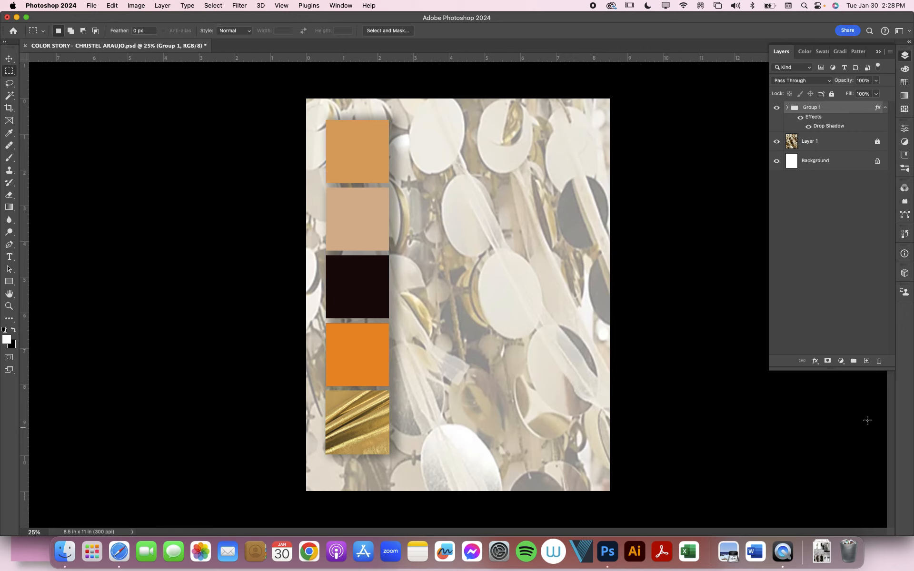
click(867, 361)
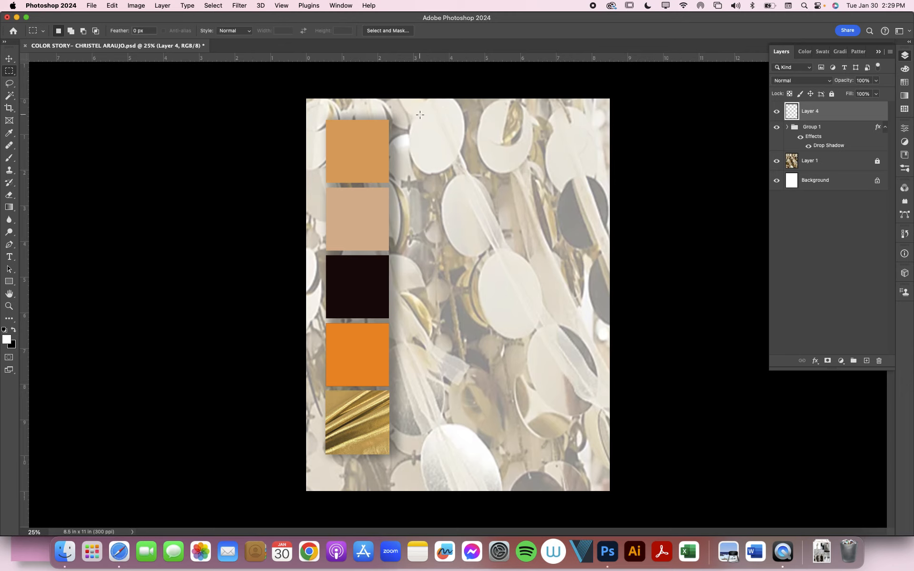
drag(420, 114, 503, 176)
key(shift)
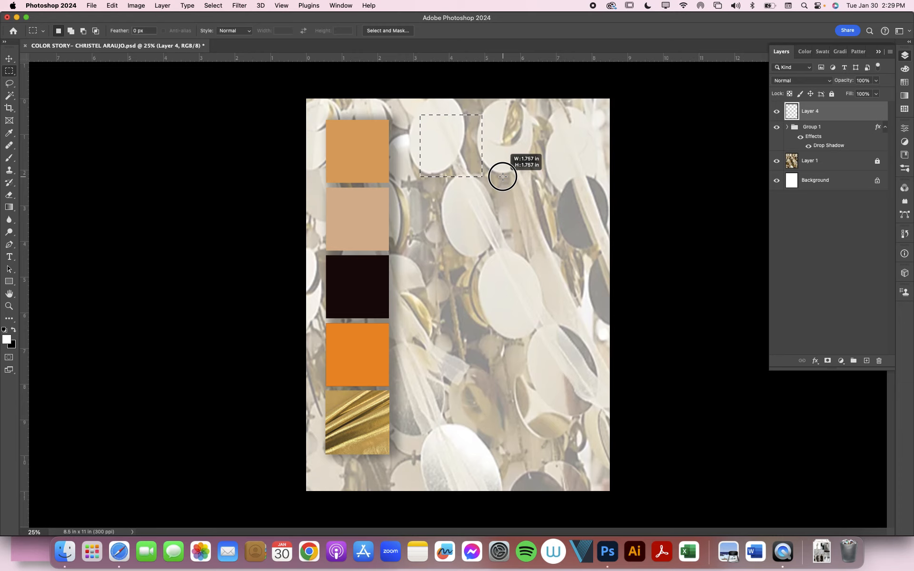
drag(503, 177, 503, 176)
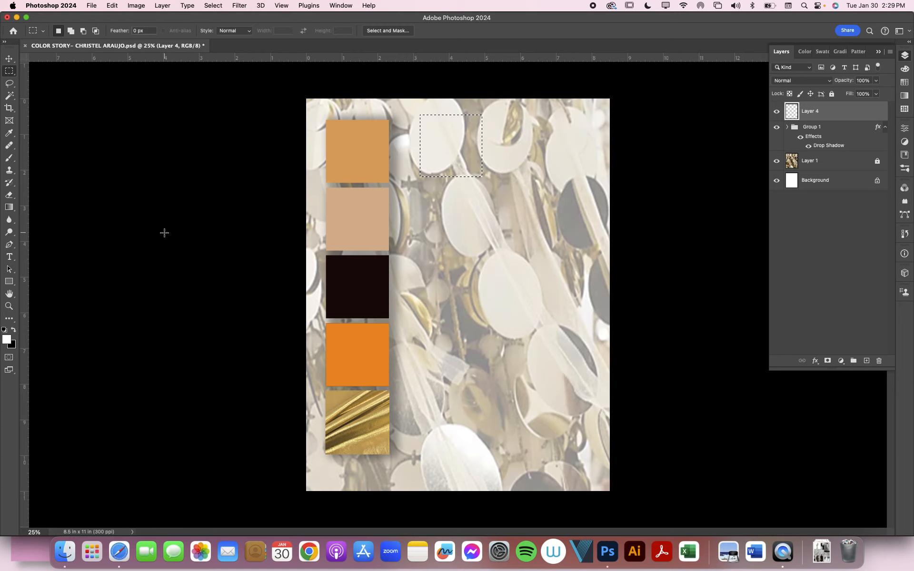
Switch to Finder and open the mood board Photoshop file from within the Documents folder.
click(64, 552)
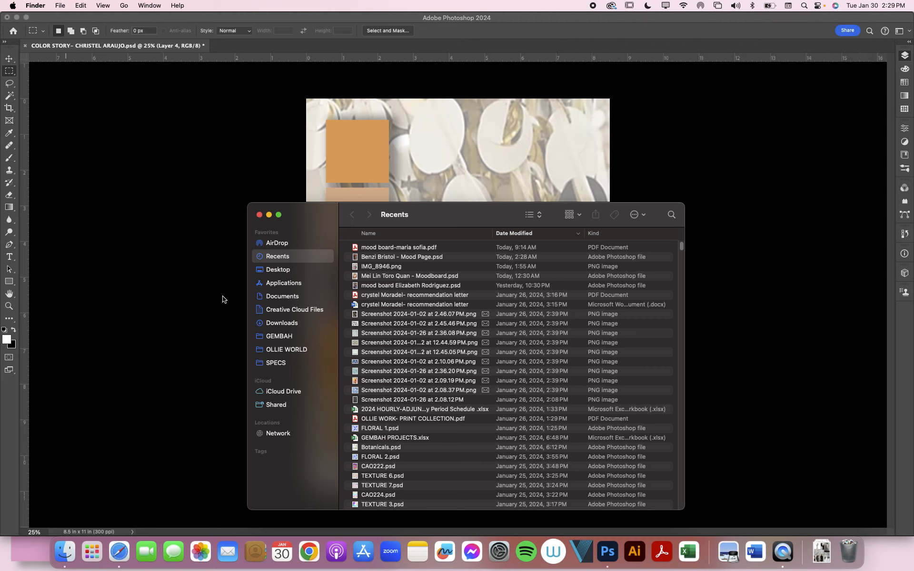
click(286, 296)
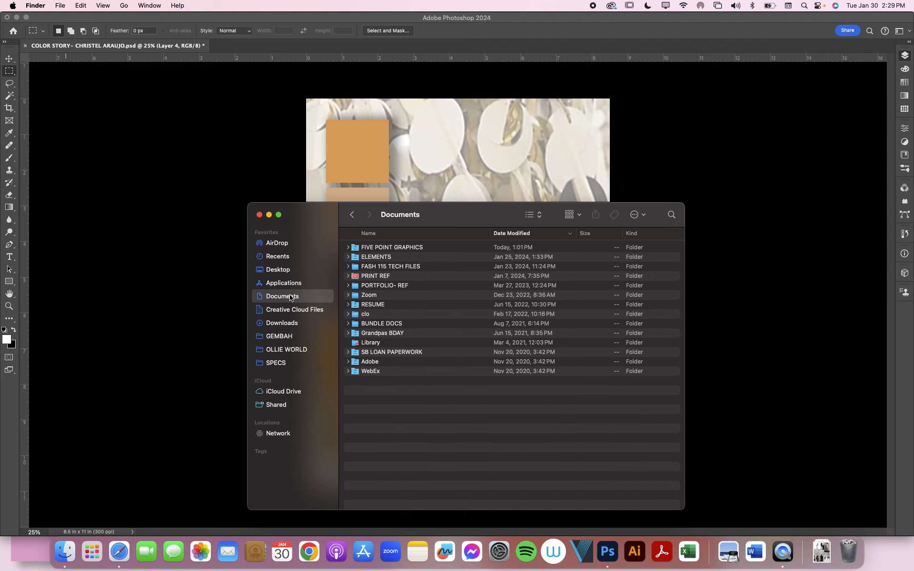
click(406, 249)
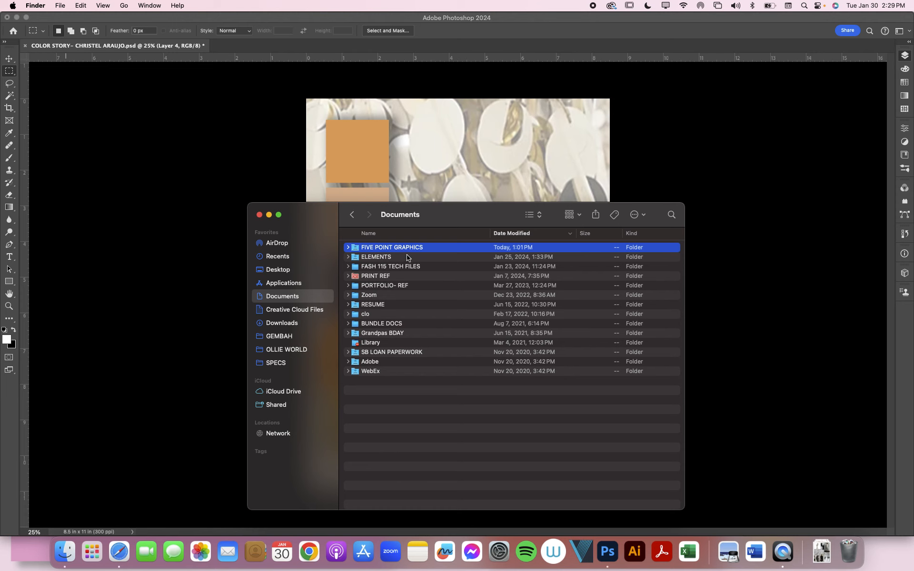
double_click(406, 268)
double_click(410, 257)
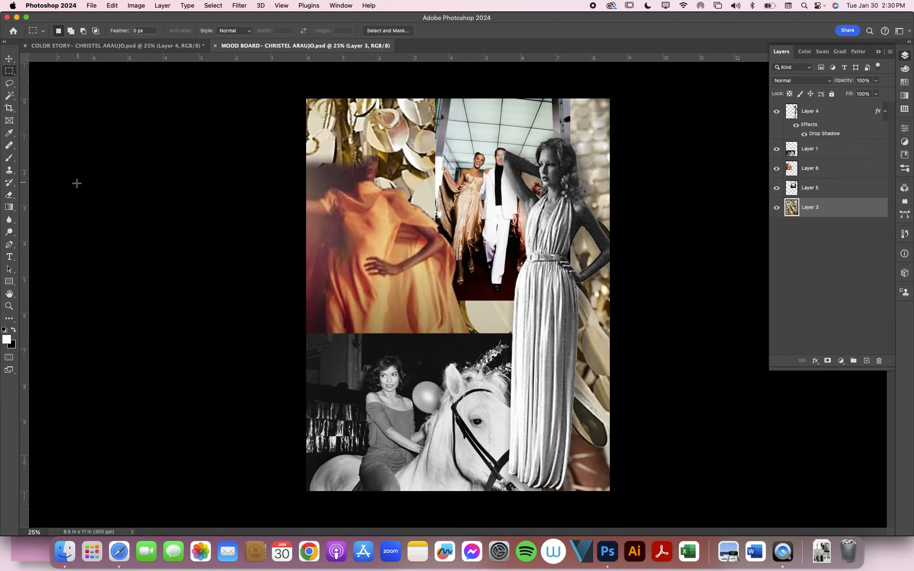
Sample the golden yellow of the flowing orange dress in the mood board as the foreground colour.
key(i)
click(387, 223)
click(387, 223)
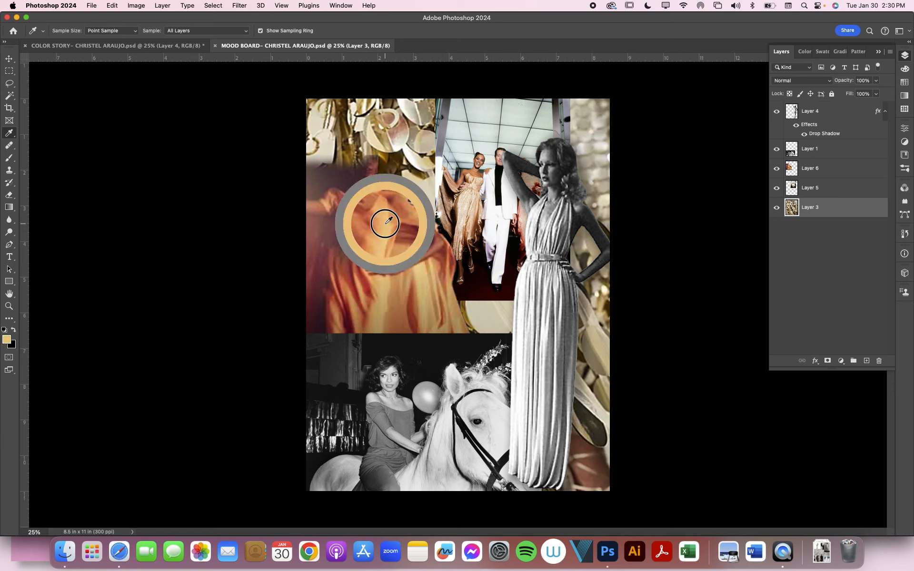
Fill the square selection in the color story document with the foreground colour in Normal mode at 100% opacity.
click(193, 46)
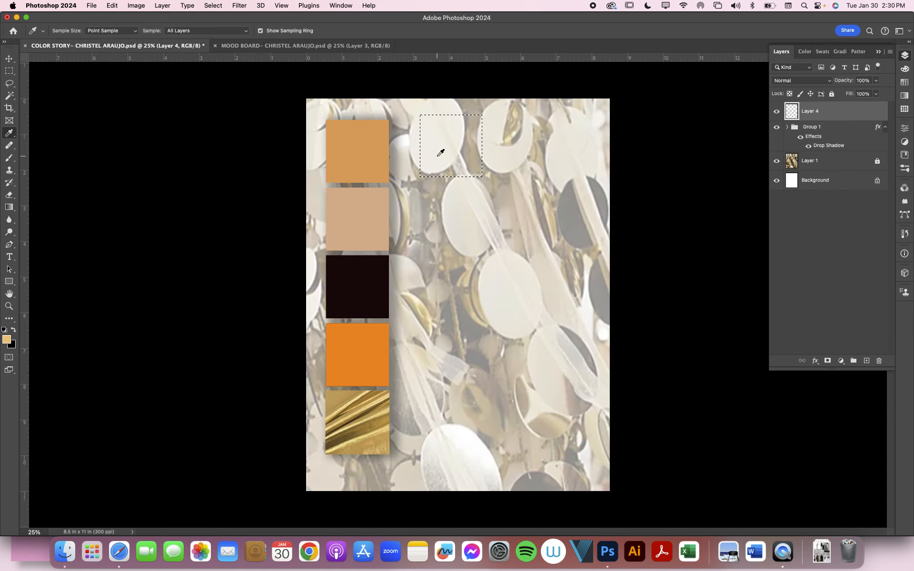
key(shift+BackSpace)
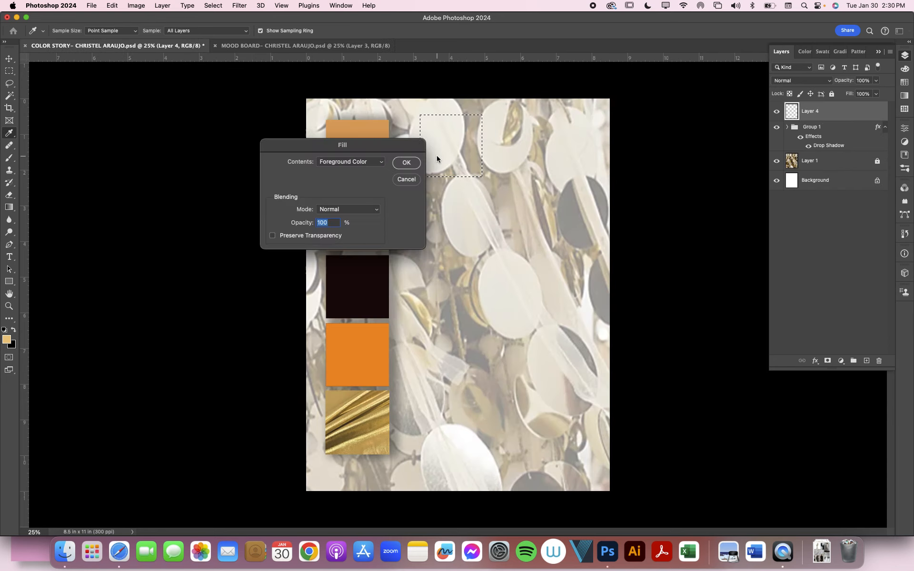
click(414, 167)
click(113, 5)
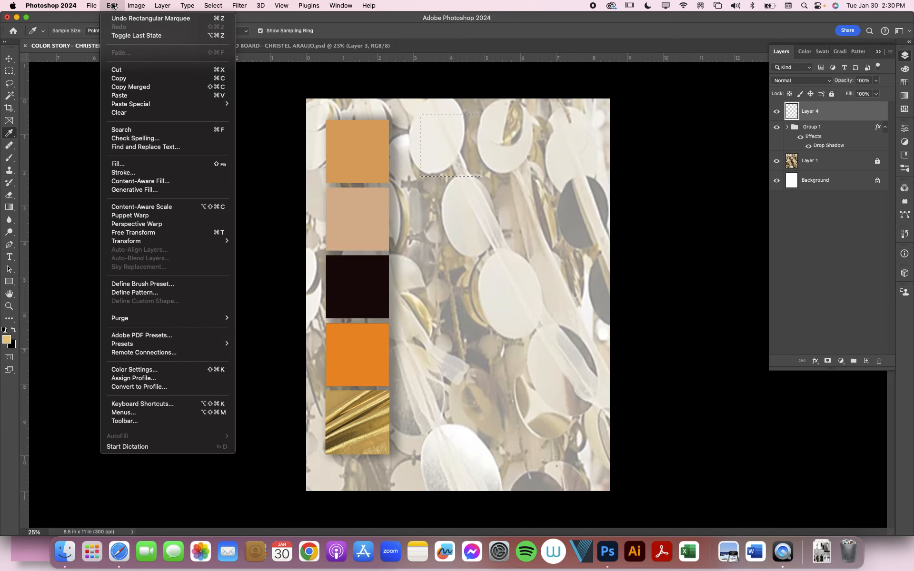
click(160, 163)
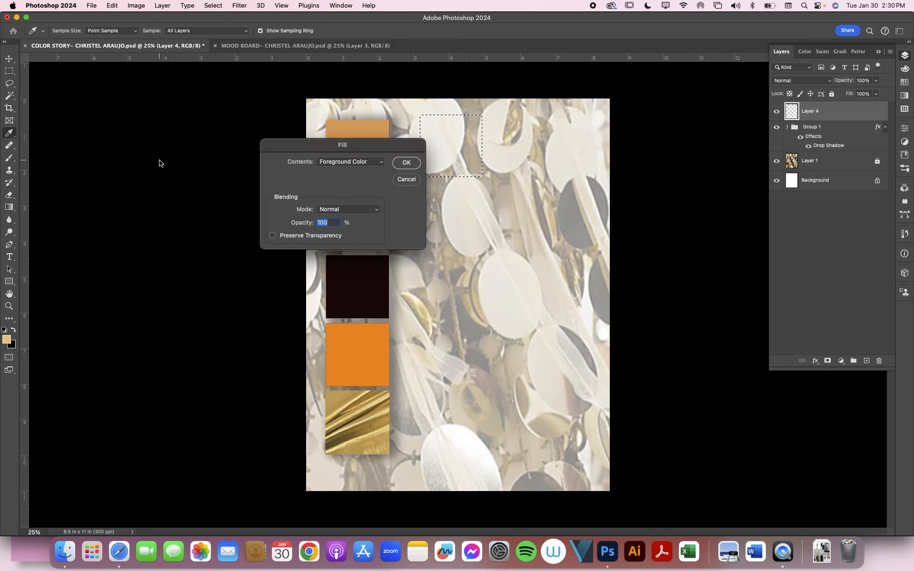
click(406, 163)
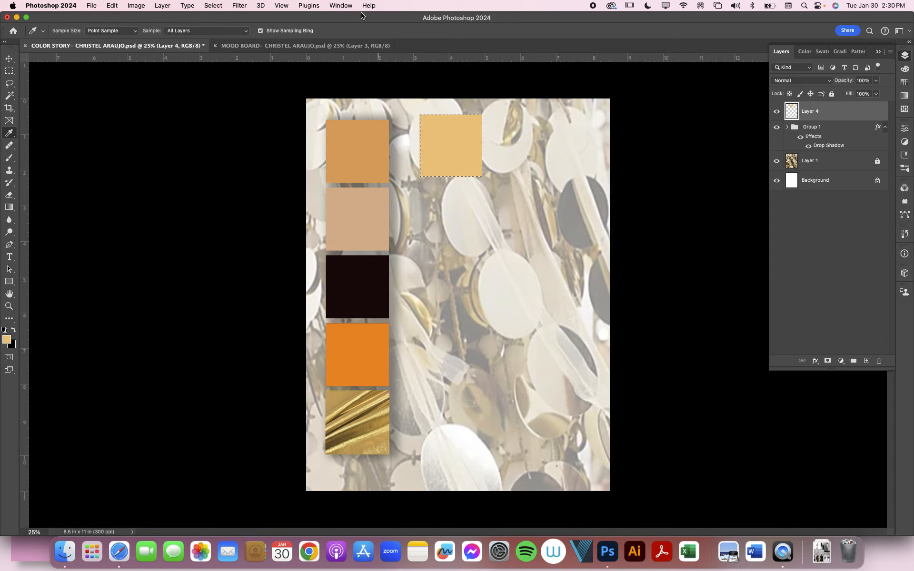
Save the foreground colour as a swatch named "khaki", adding it to the current library as well.
click(341, 5)
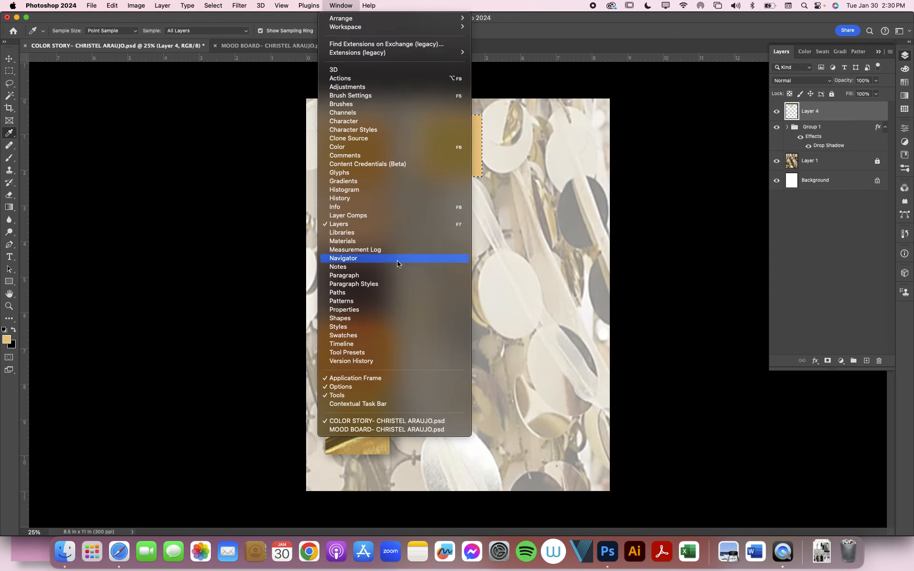
key(Escape)
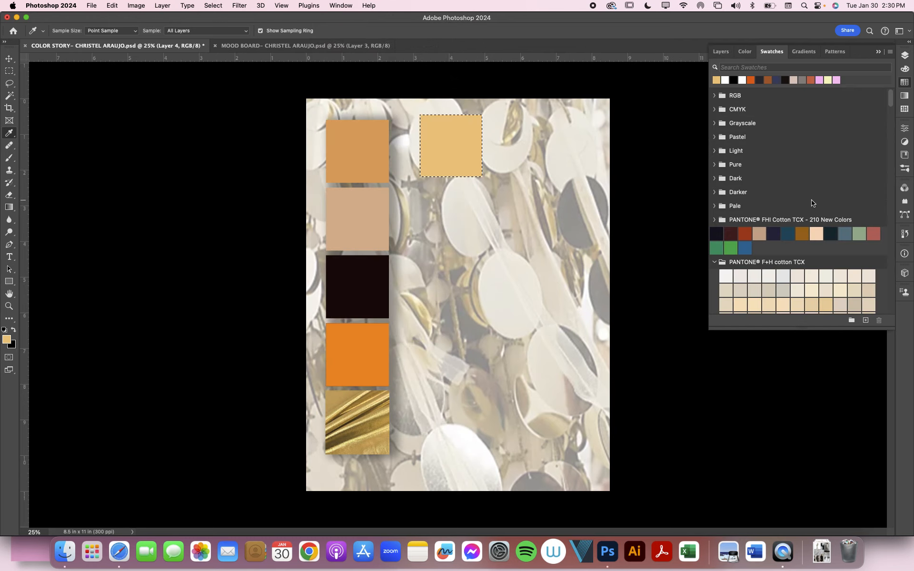
click(6, 340)
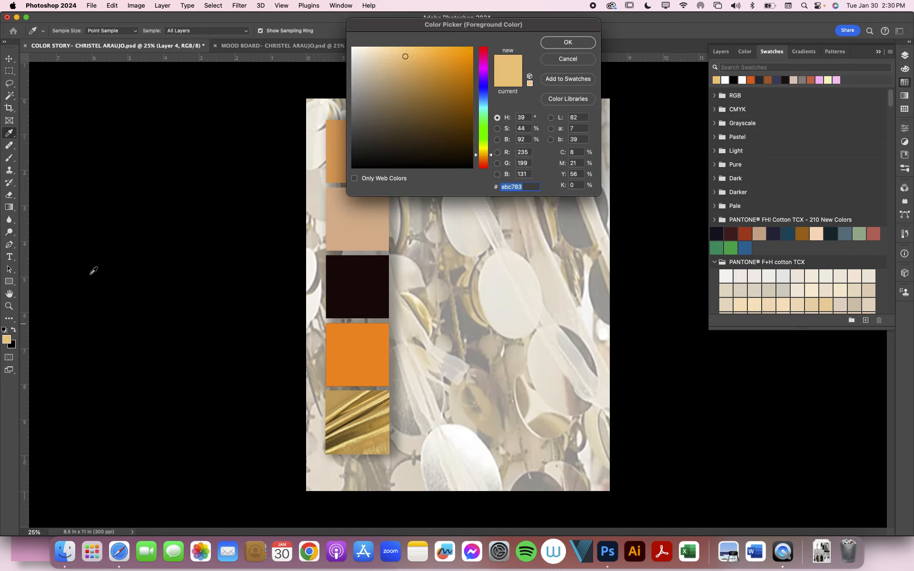
click(589, 82)
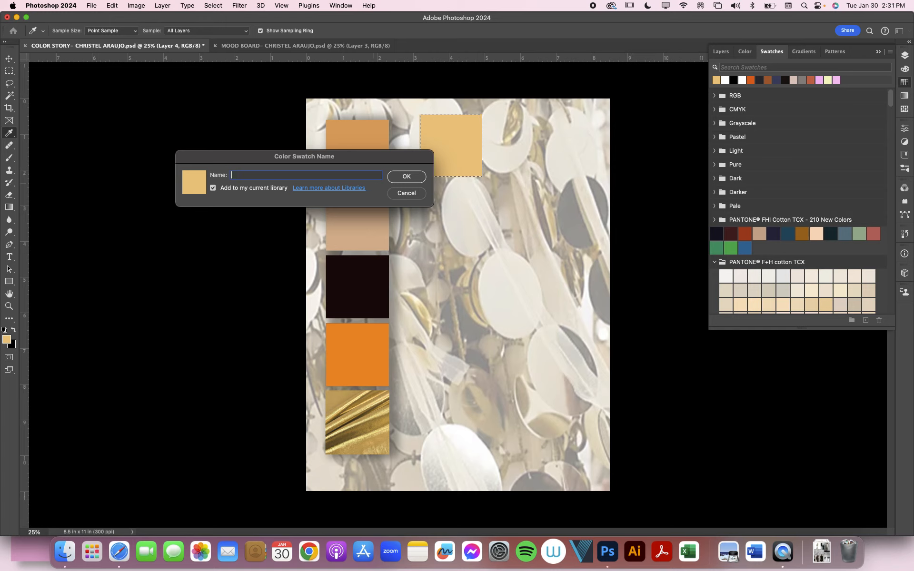
text(khaki)
key(Return)
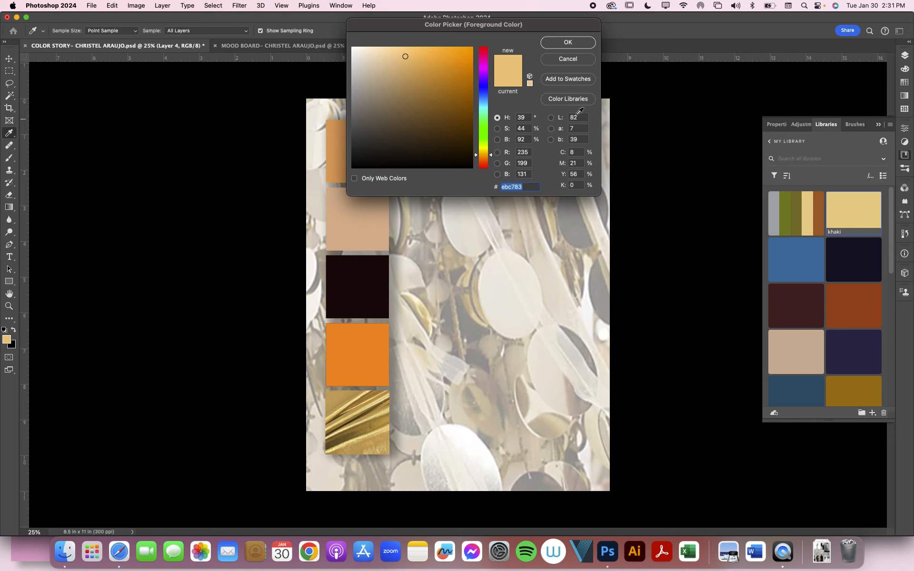
click(589, 58)
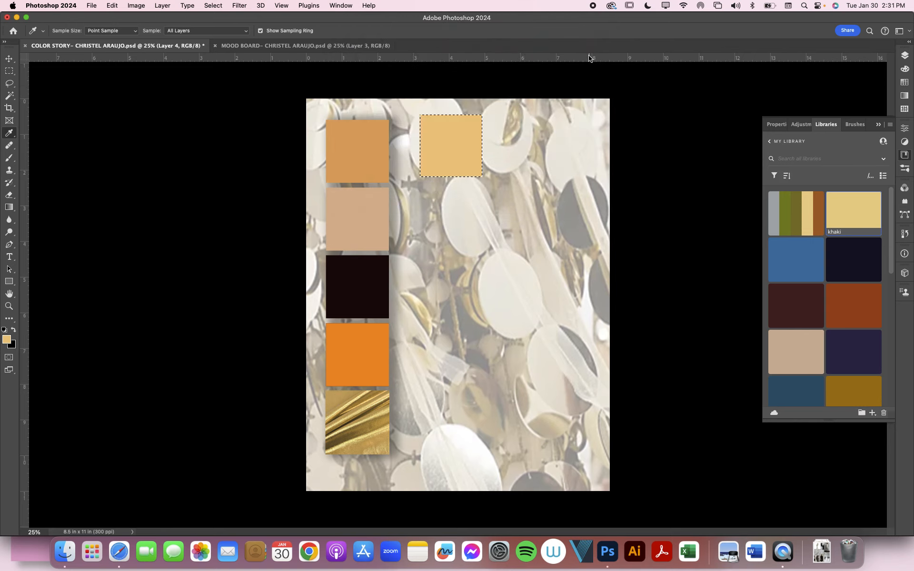
Look over the swatch management options and check the name of the newly saved swatch.
click(905, 109)
click(905, 83)
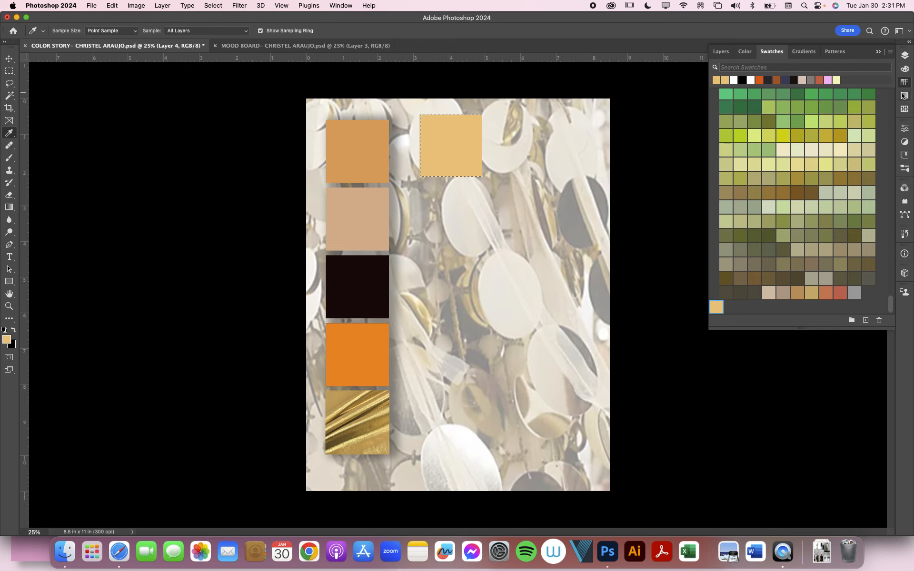
click(890, 52)
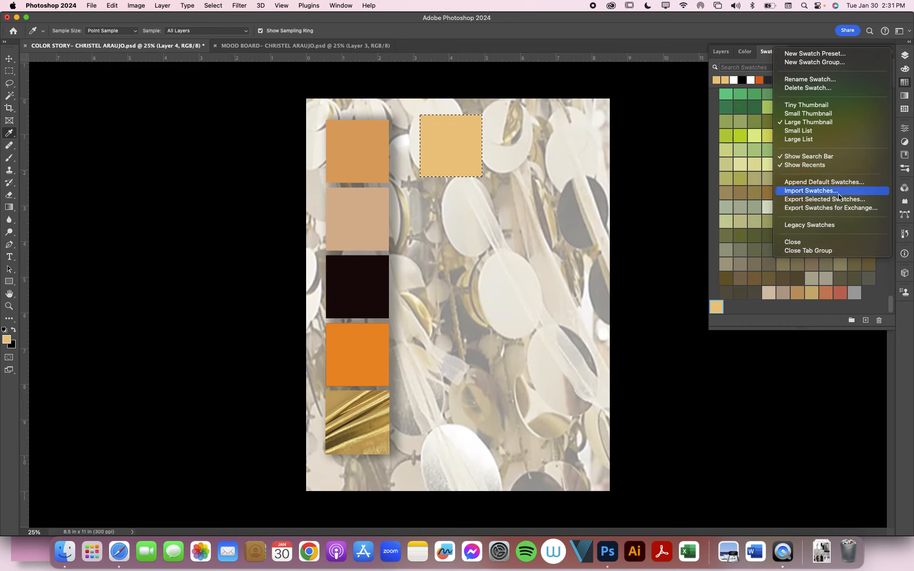
click(768, 313)
click(719, 307)
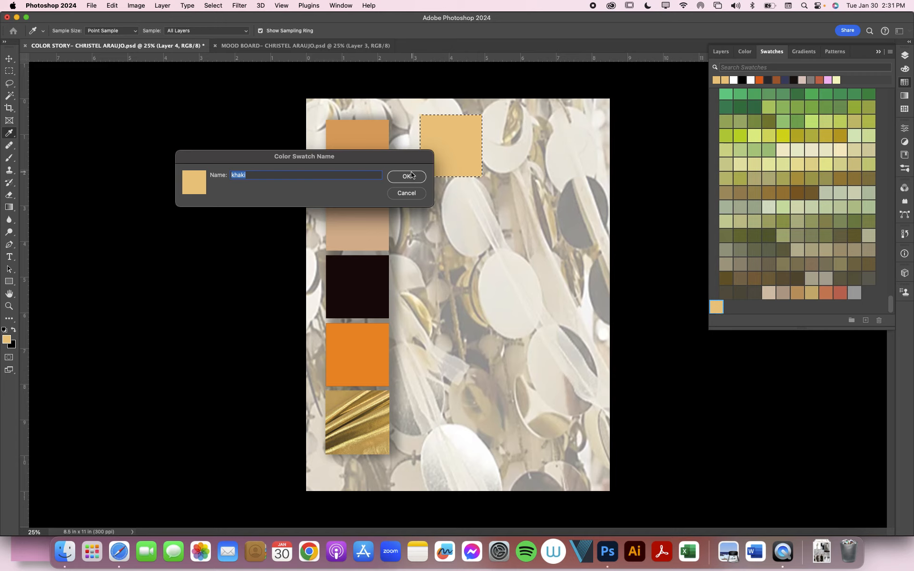
click(407, 193)
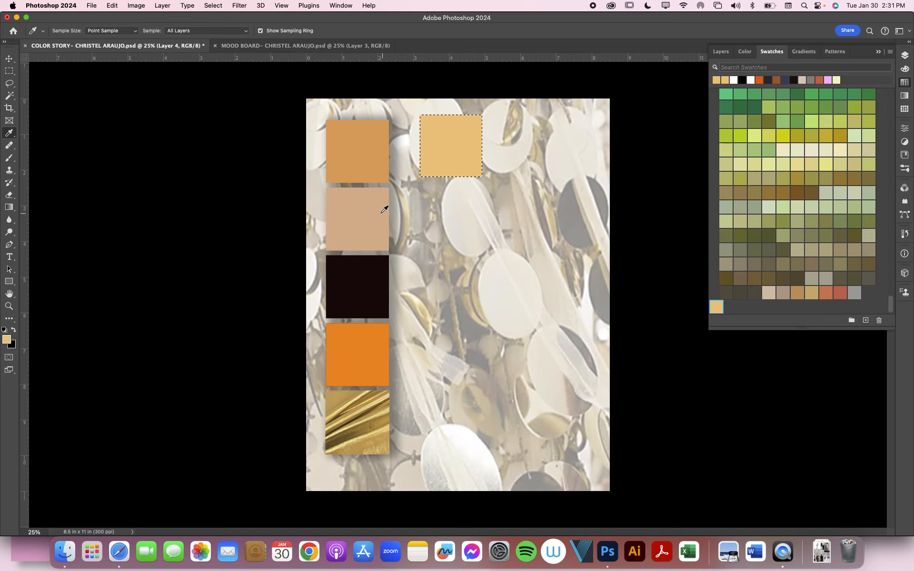
Duplicate the golden yellow square directly below the original.
click(9, 59)
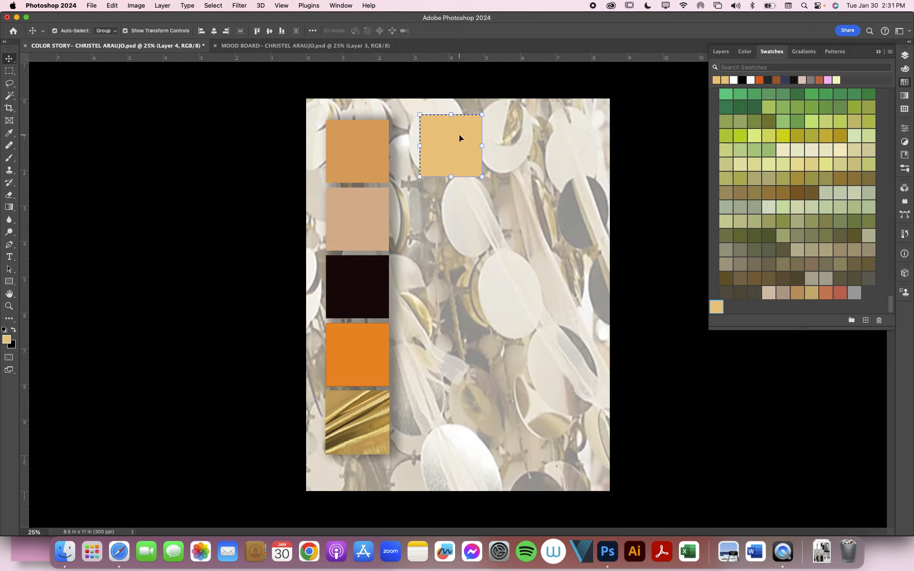
drag(459, 150, 458, 210)
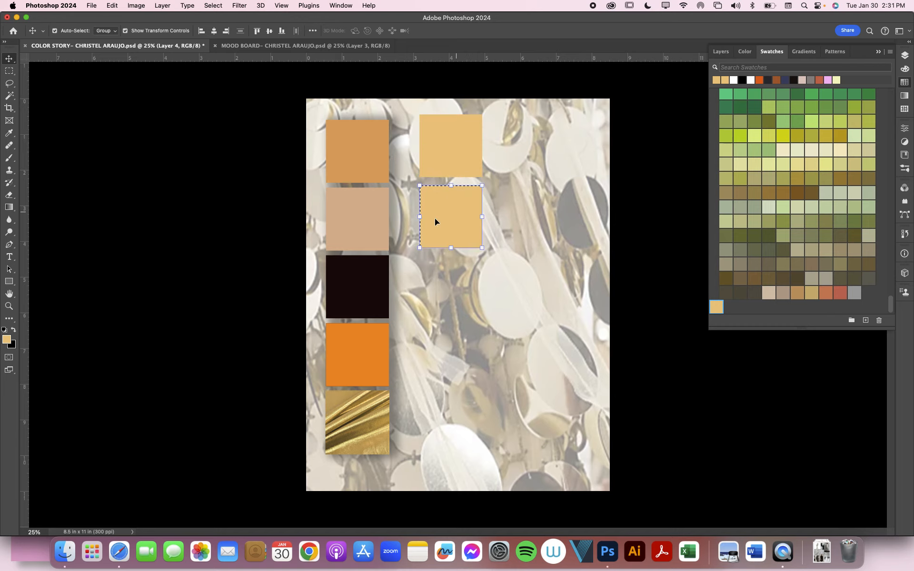
click(6, 340)
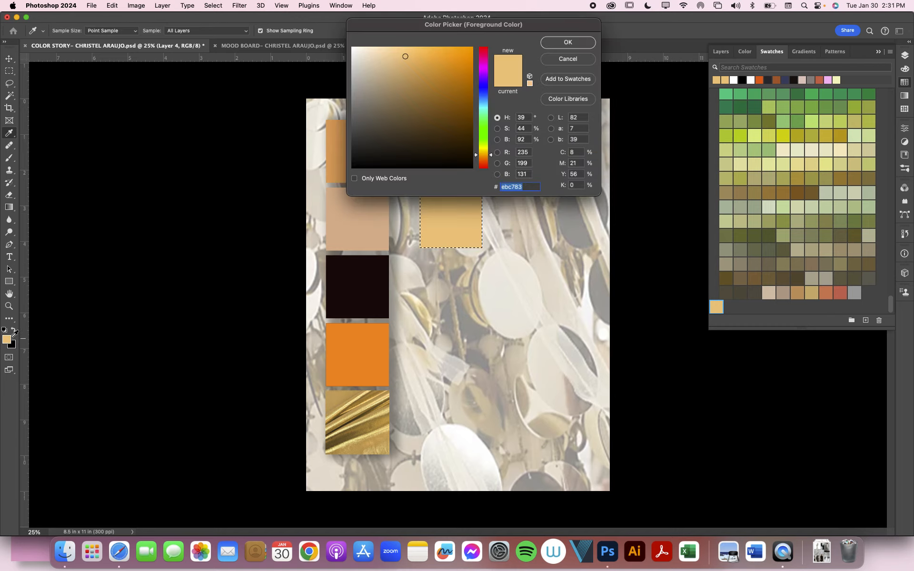
click(371, 349)
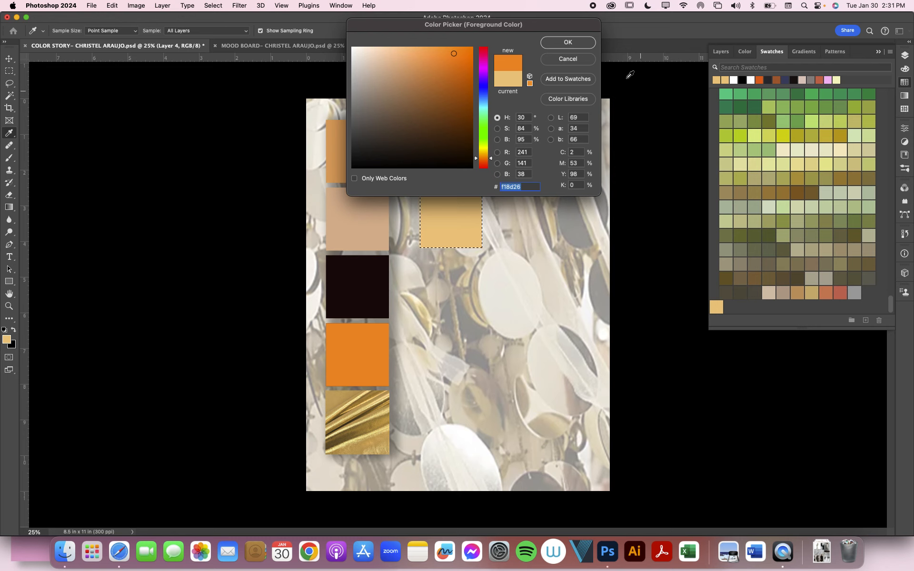
click(568, 58)
Sample a muted beige from the sequin background near the mood board's right edge as the foreground colour.
click(369, 46)
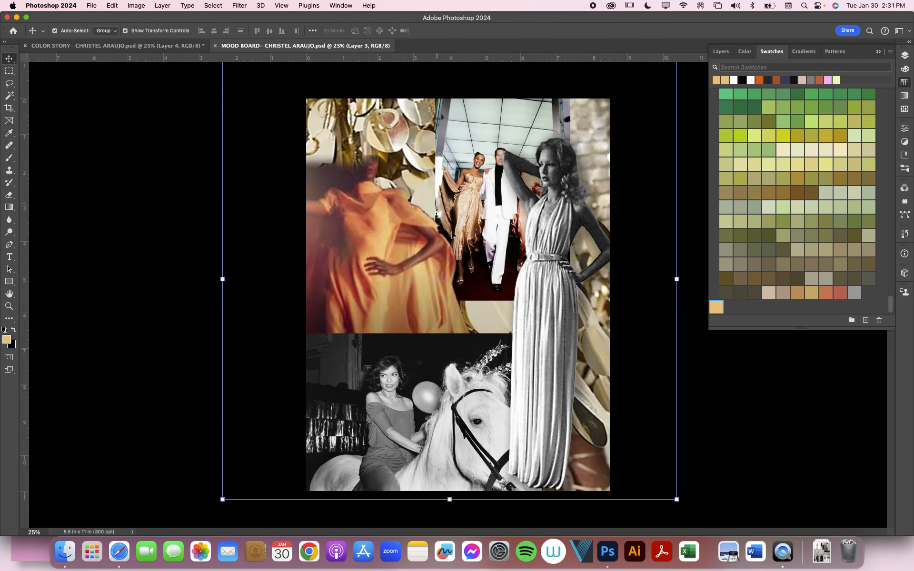
key(i)
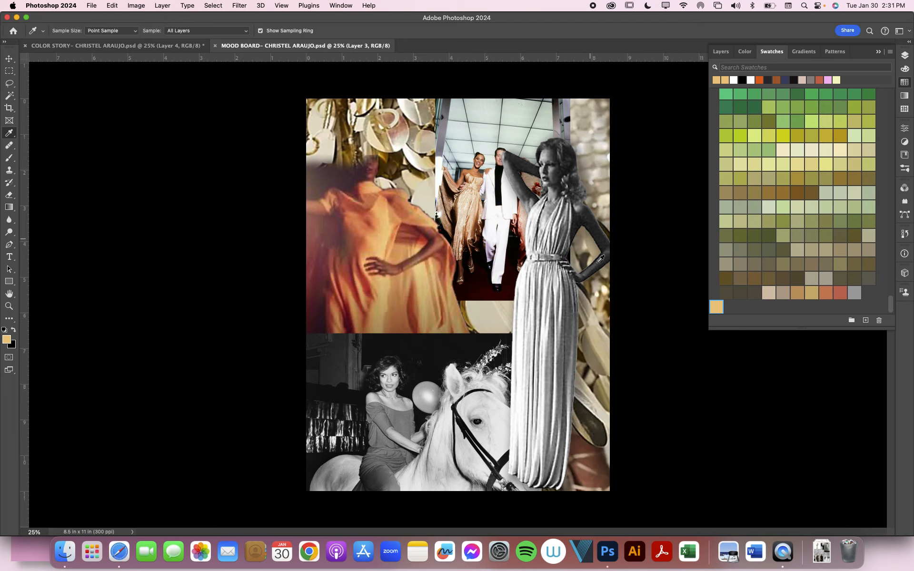
click(600, 339)
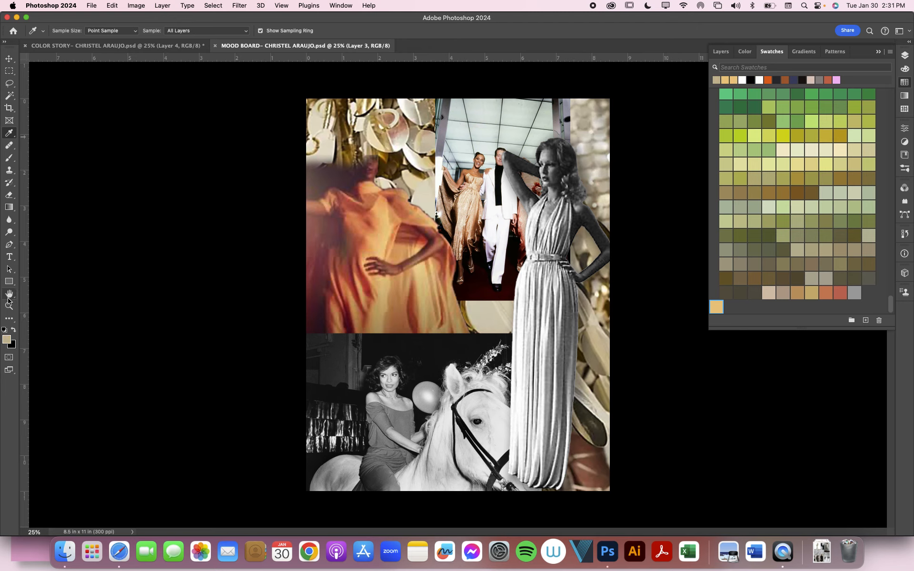
Fill the selected lower square in the color story document with the sampled beige.
click(162, 47)
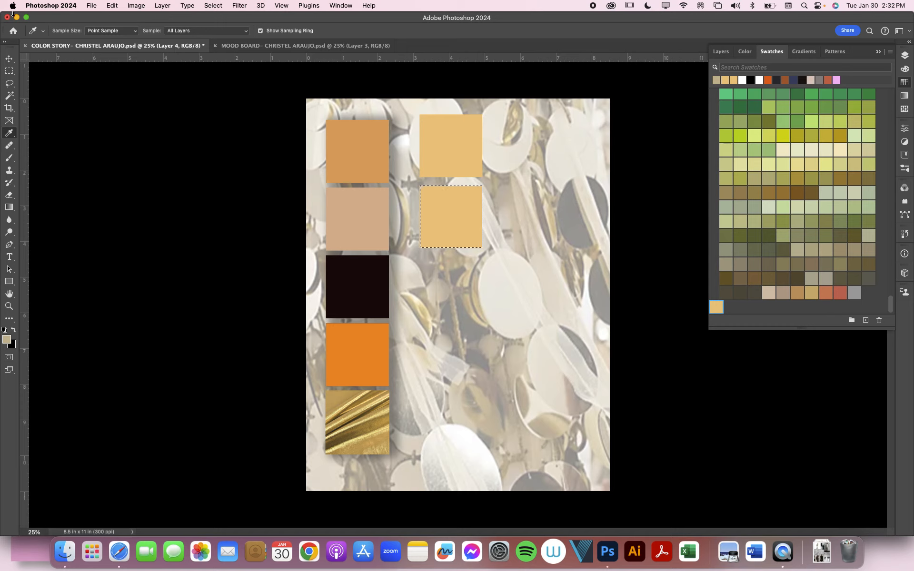
click(9, 136)
click(10, 137)
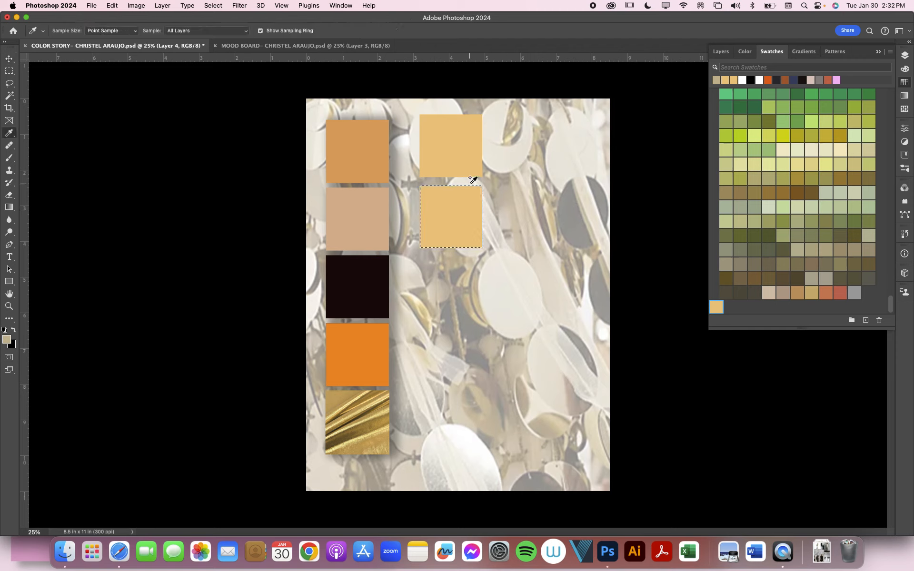
key(shift+BackSpace)
click(406, 162)
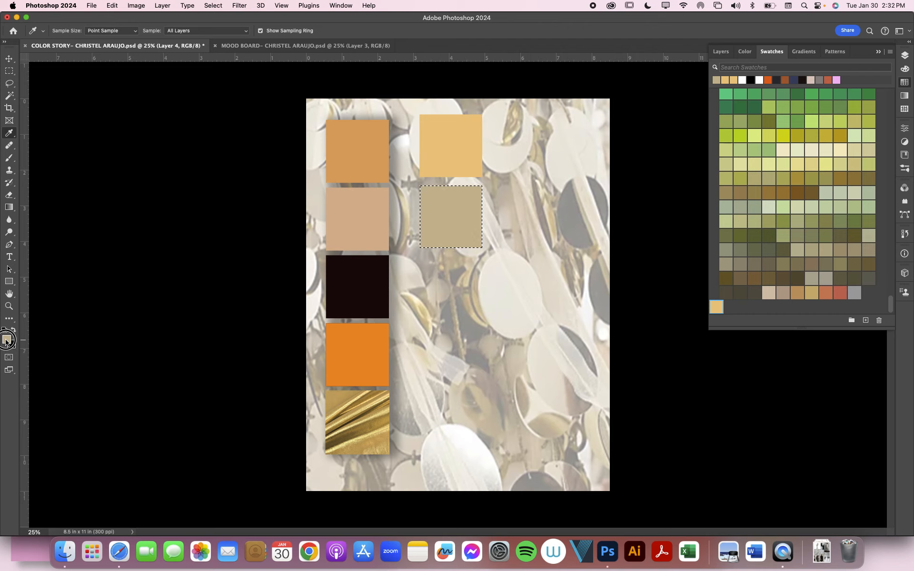
Save the beige foreground colour to the swatches and the current library under the name taupe.
click(7, 340)
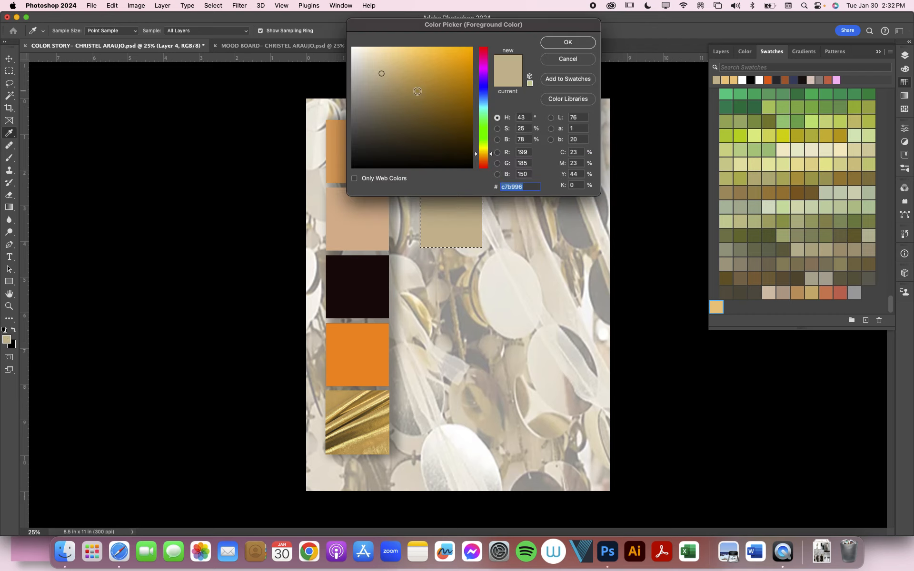
click(568, 79)
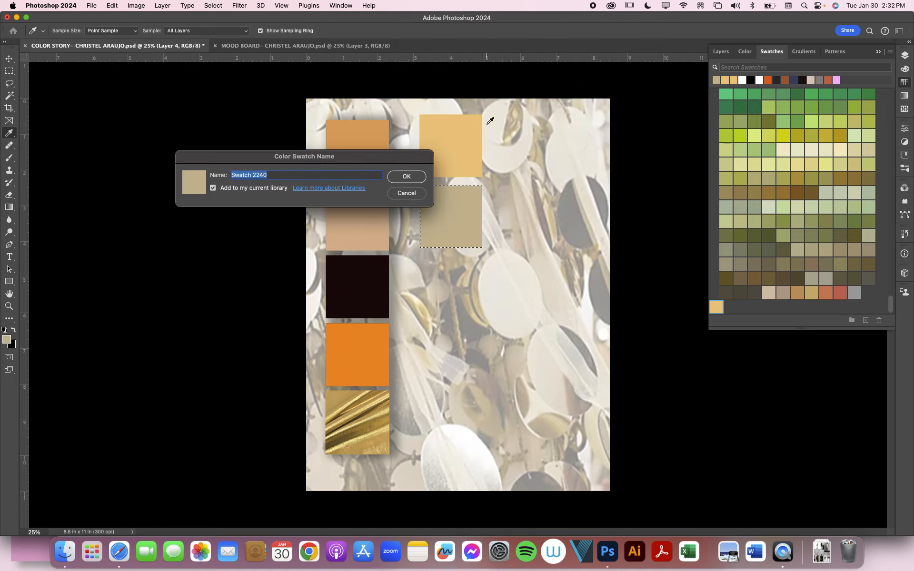
key(BackSpace)
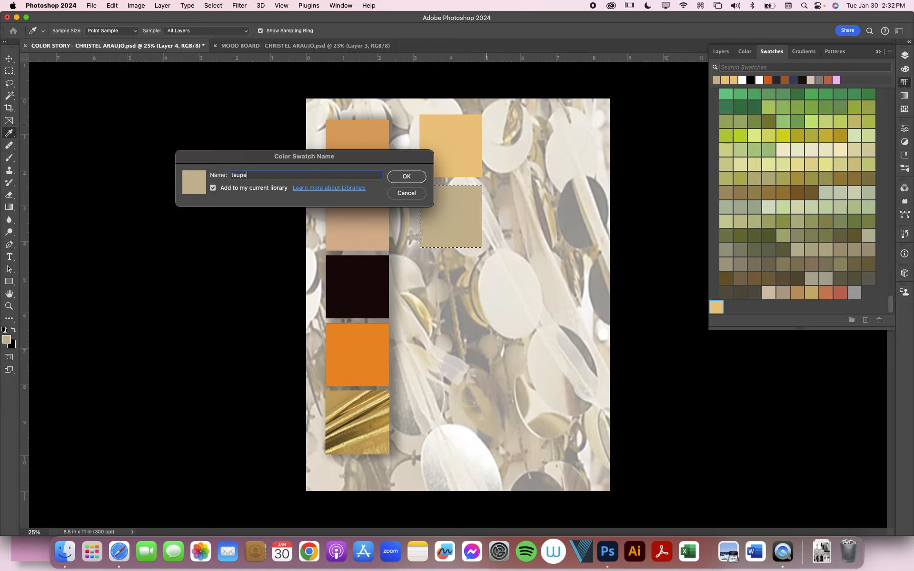
key(Return)
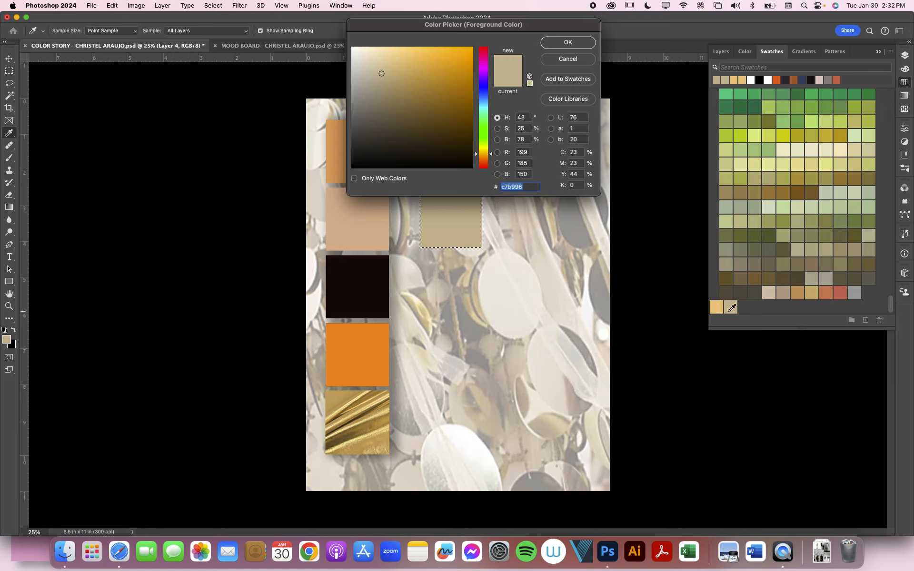
click(578, 60)
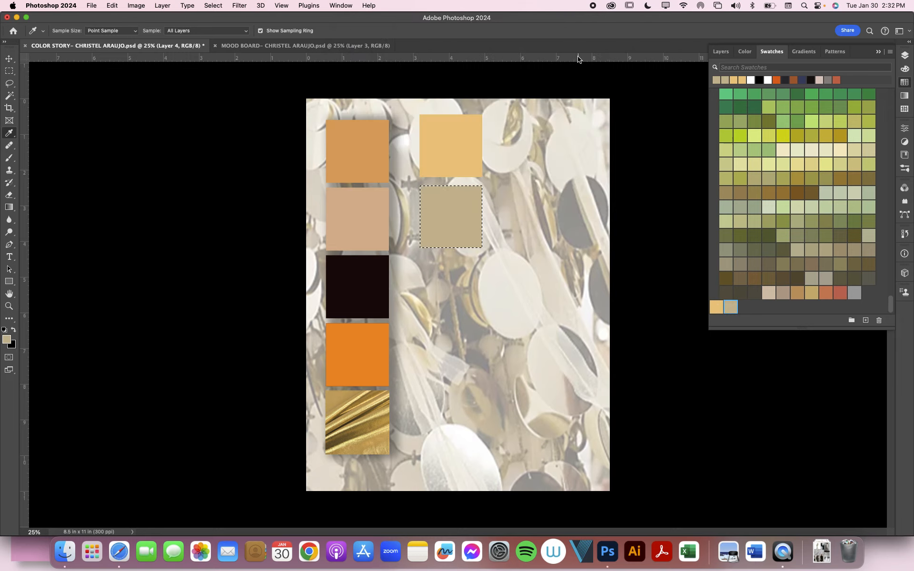
Check the saved golden yellow and taupe swatches in both the color story and mood board documents.
click(389, 46)
key(ctrl+Tab)
key(ctrl+Tab)
key(ctrl+Tab)
click(236, 46)
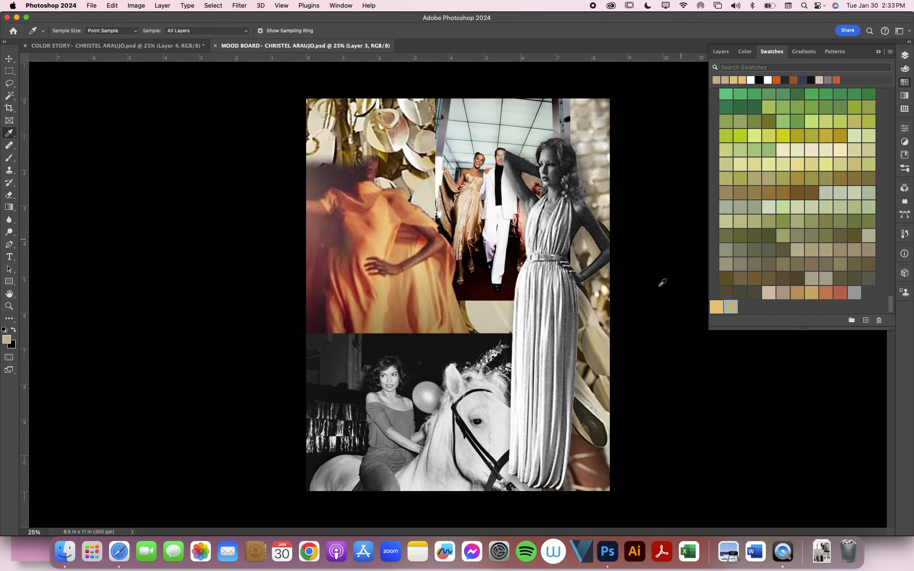
click(186, 45)
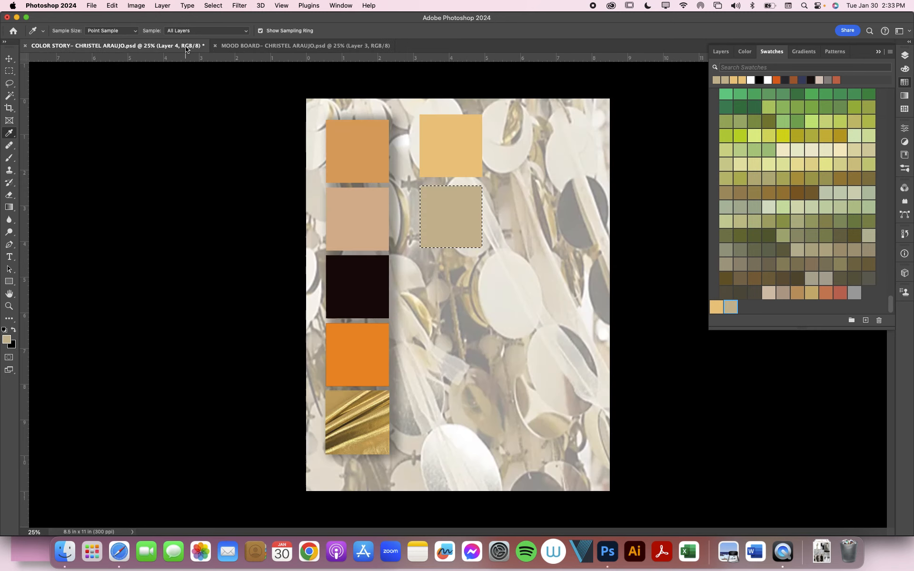
click(244, 46)
click(114, 46)
click(252, 46)
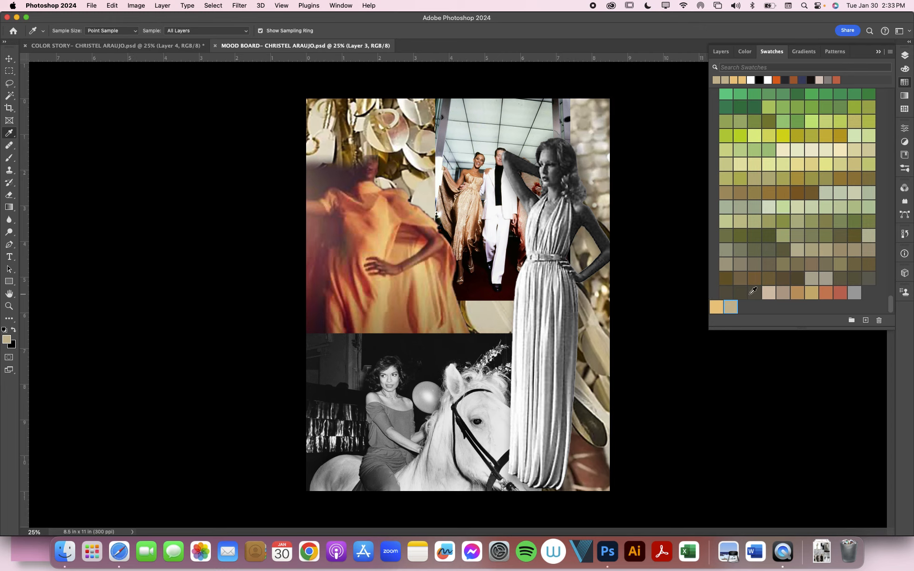
Fill a thin rectangular strip along the mood board's top edge with the saved golden yellow swatch, then return to the color story.
click(9, 59)
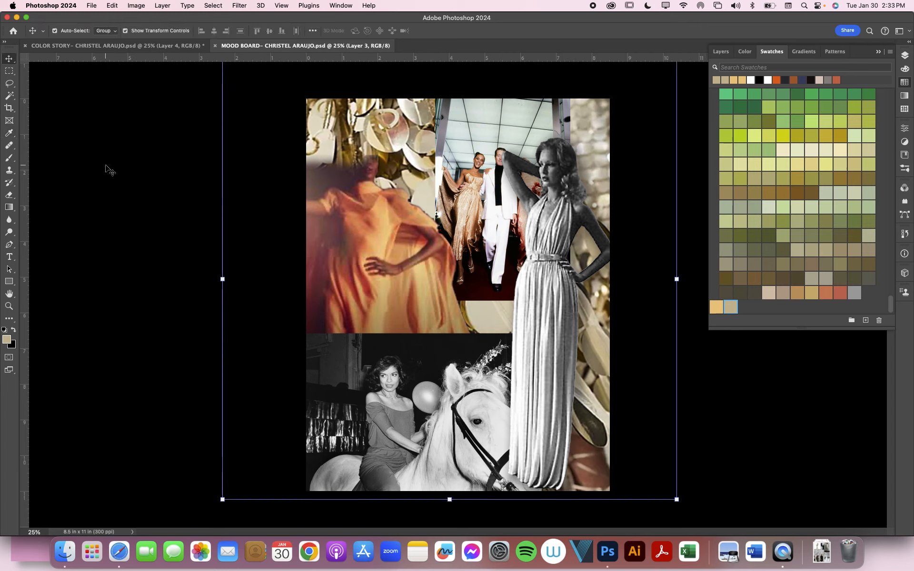
key(m)
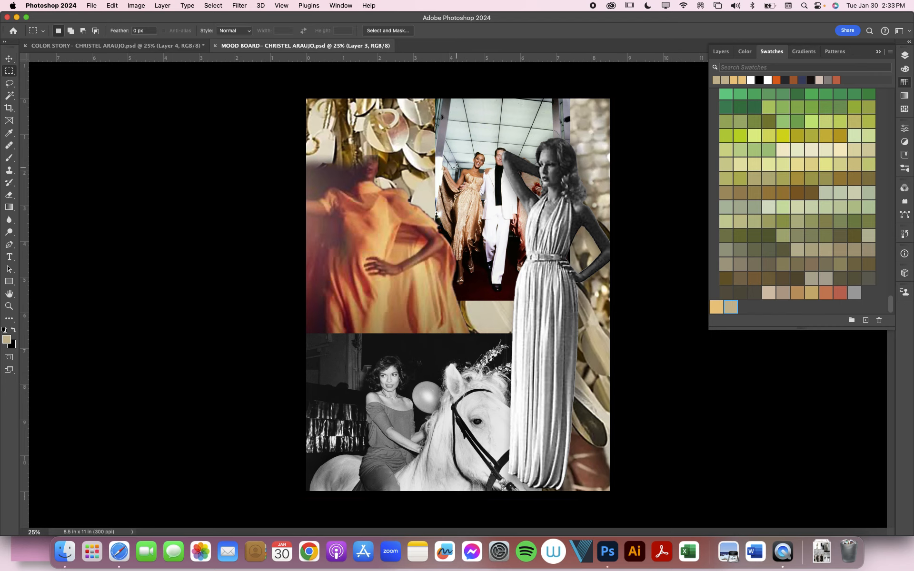
drag(307, 101, 647, 105)
click(714, 309)
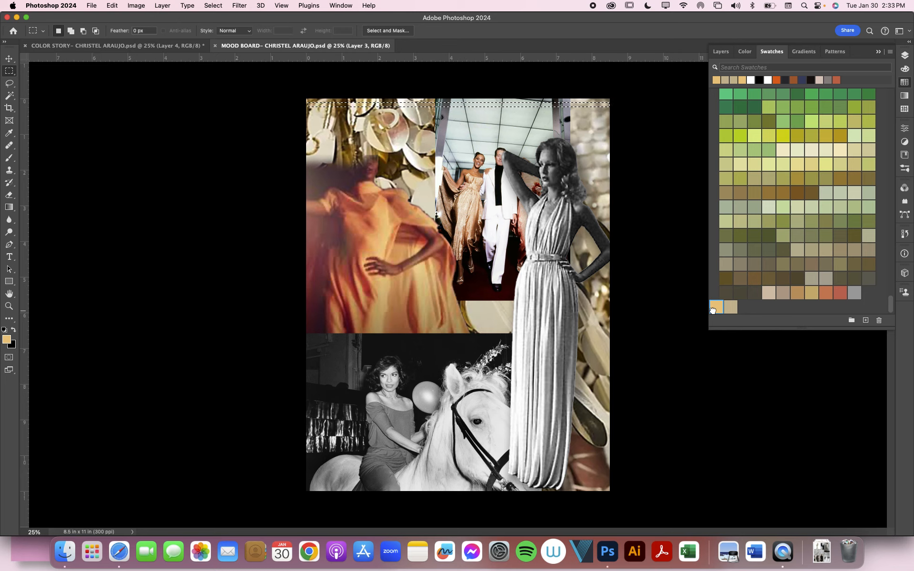
key(shift+BackSpace)
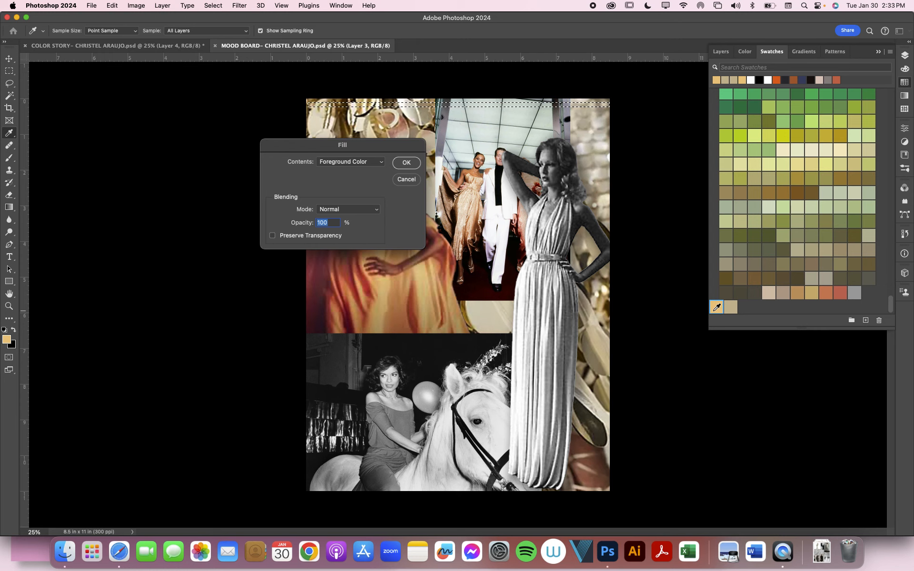
key(Return)
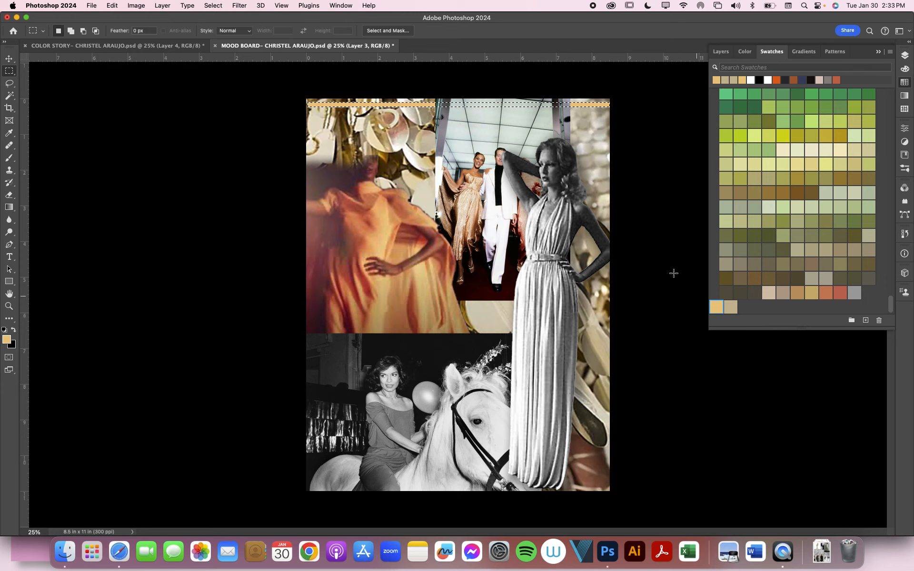
click(181, 46)
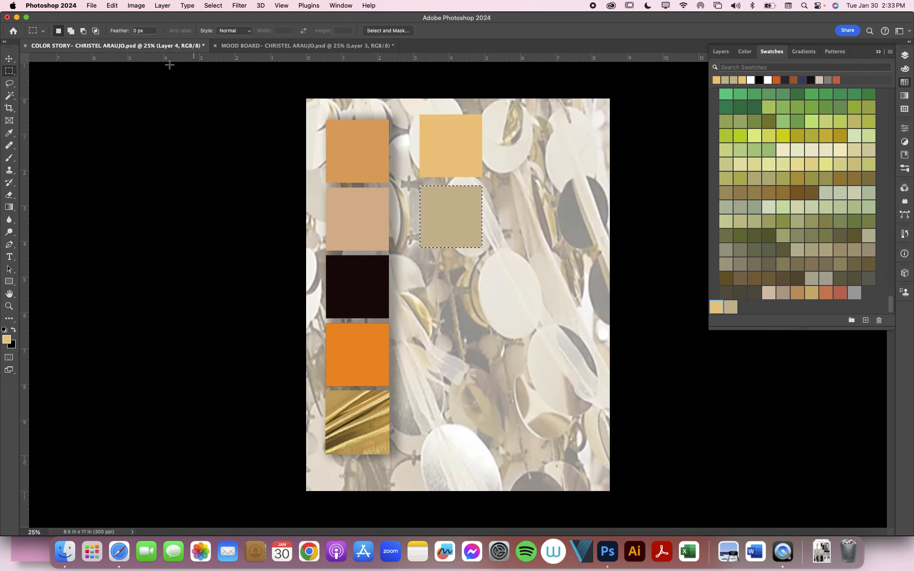
click(9, 58)
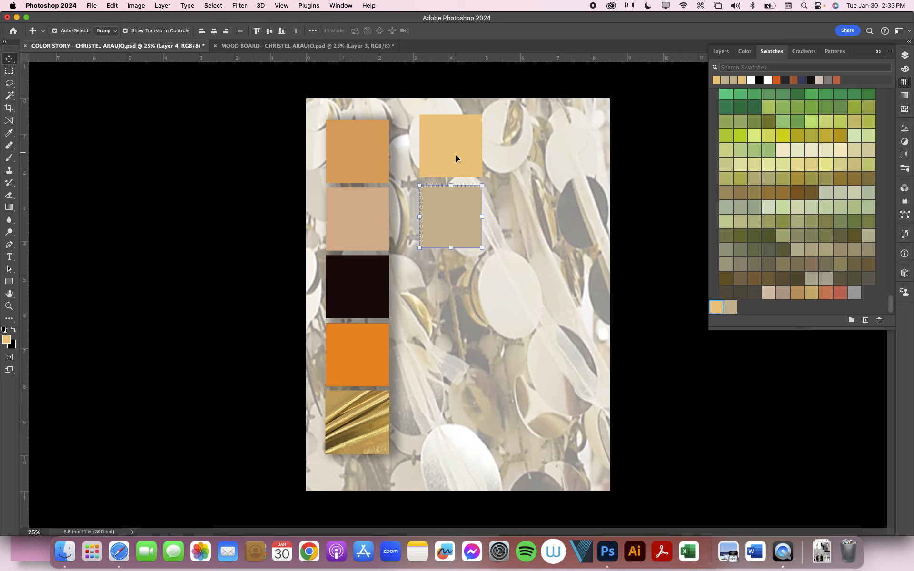
click(9, 70)
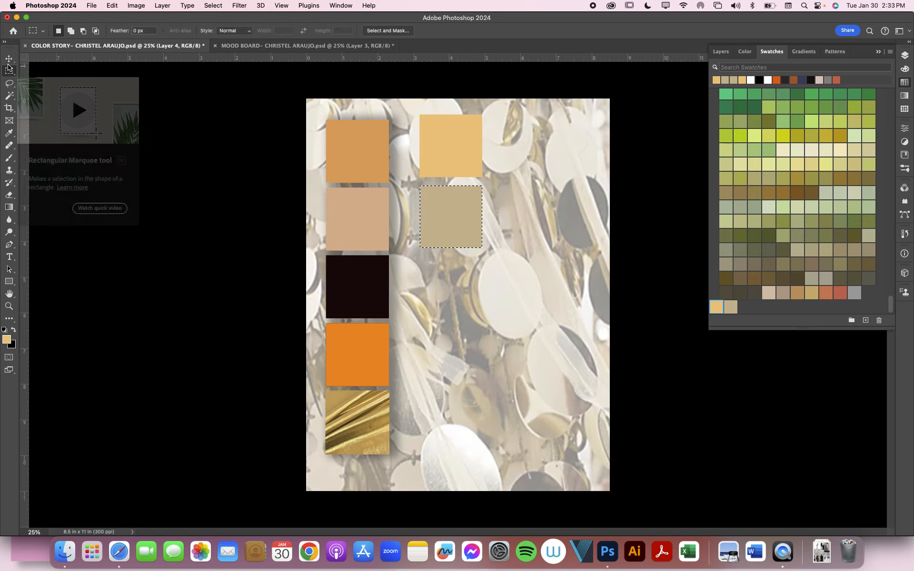
click(418, 263)
drag(417, 263, 583, 369)
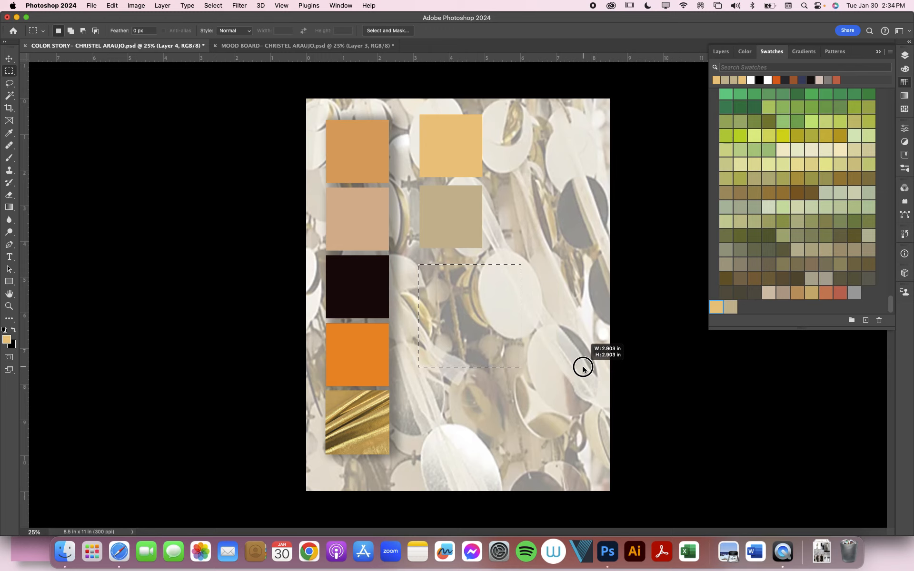
drag(583, 369, 583, 366)
Set the workspace to Essentials (Default).
click(349, 5)
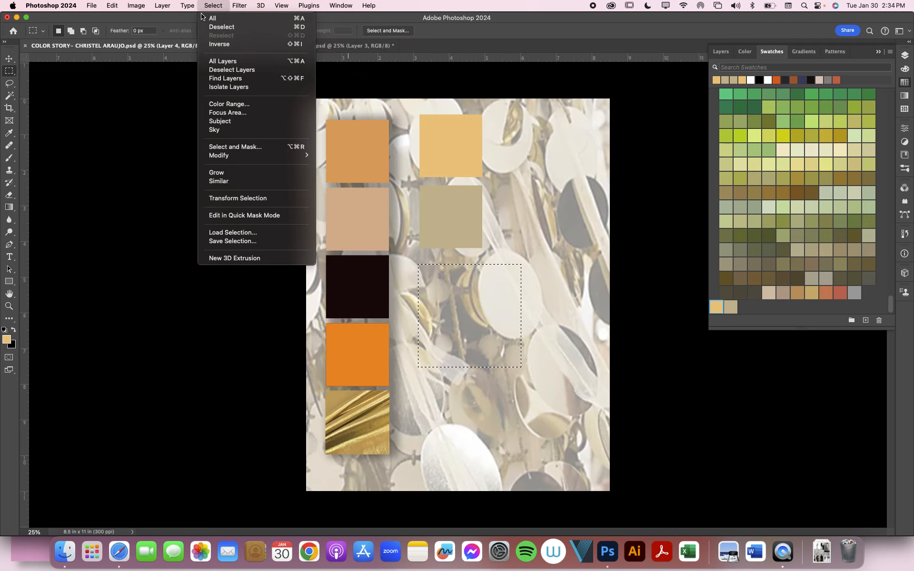
click(175, 21)
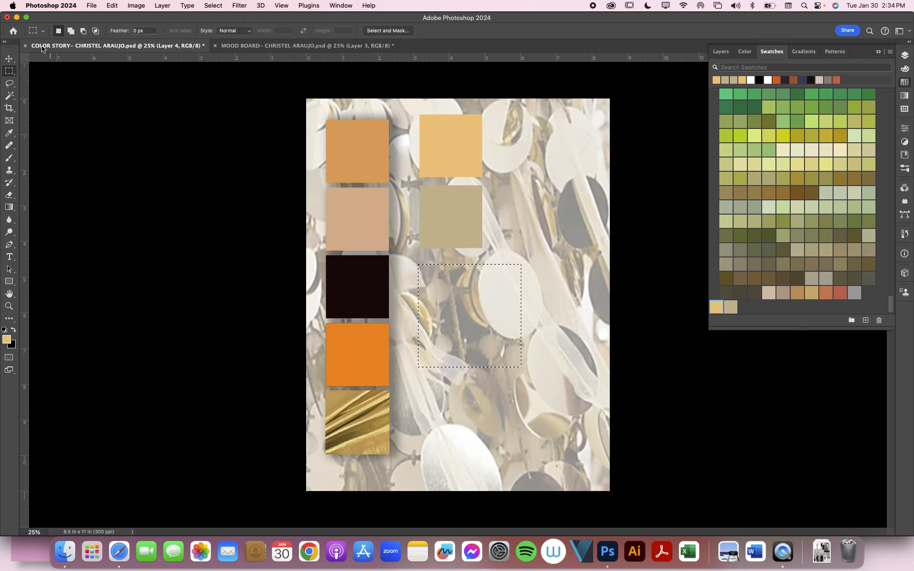
click(350, 4)
mouse_move(360, 27)
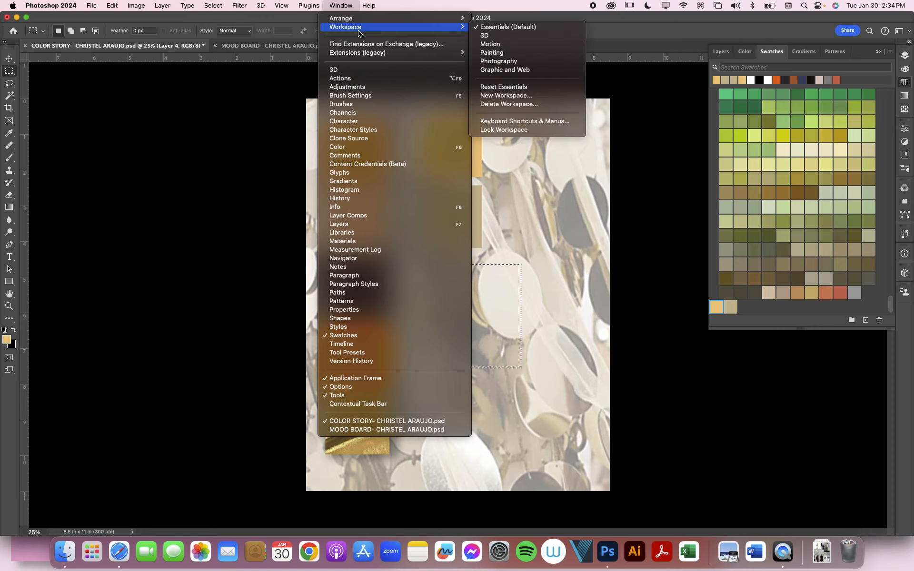
click(500, 29)
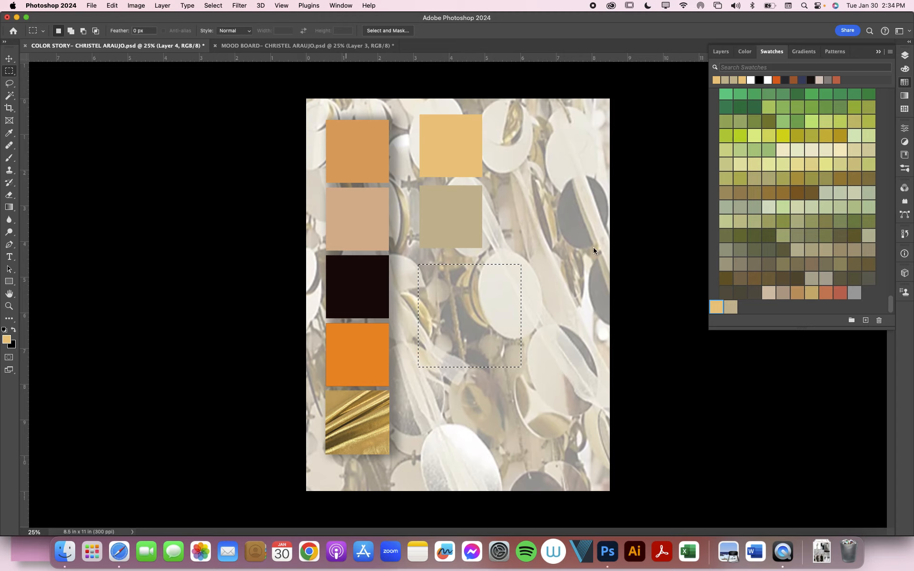
Select a square area about 1.8 in wide below the beige square and fill it with the golden yellow foreground colour.
click(495, 249)
click(9, 59)
click(10, 71)
drag(416, 275, 490, 328)
drag(490, 328, 492, 337)
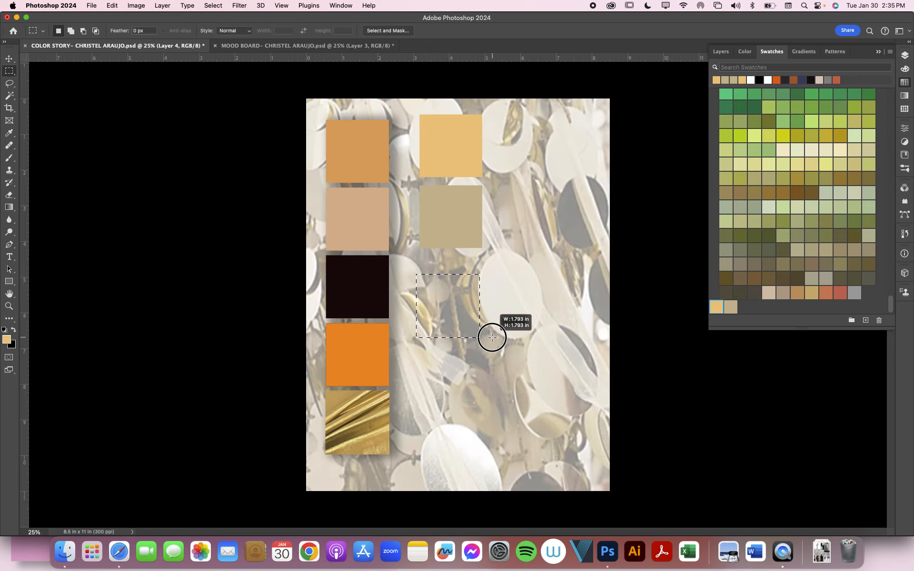
drag(492, 337, 490, 335)
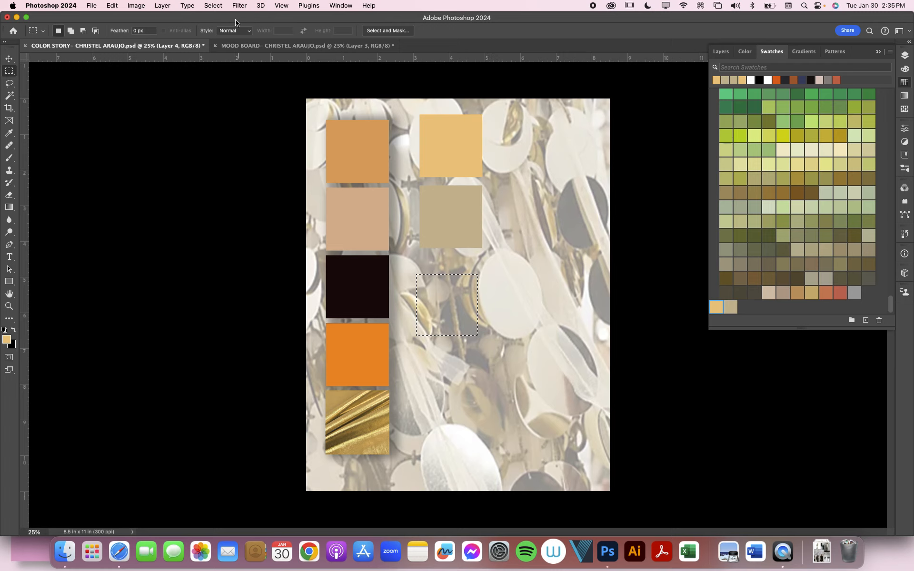
click(137, 4)
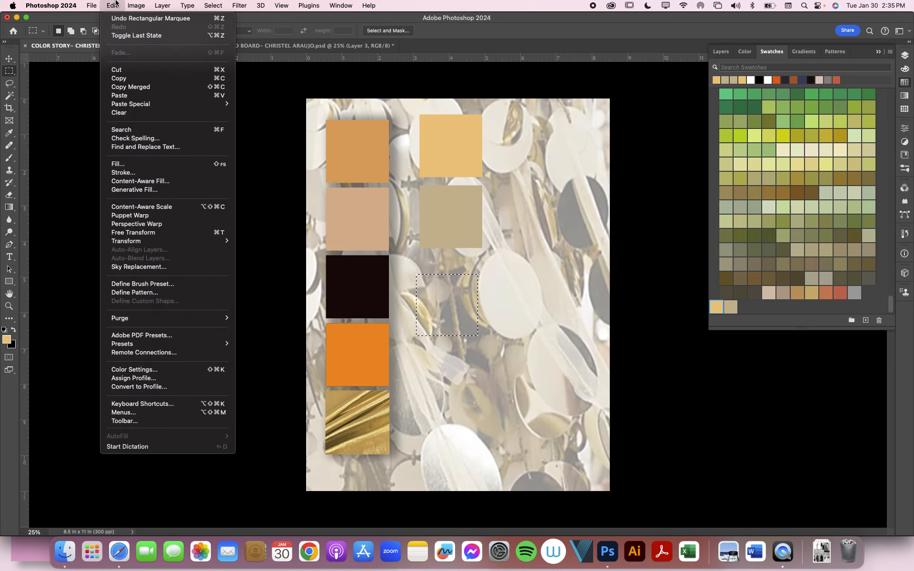
click(125, 165)
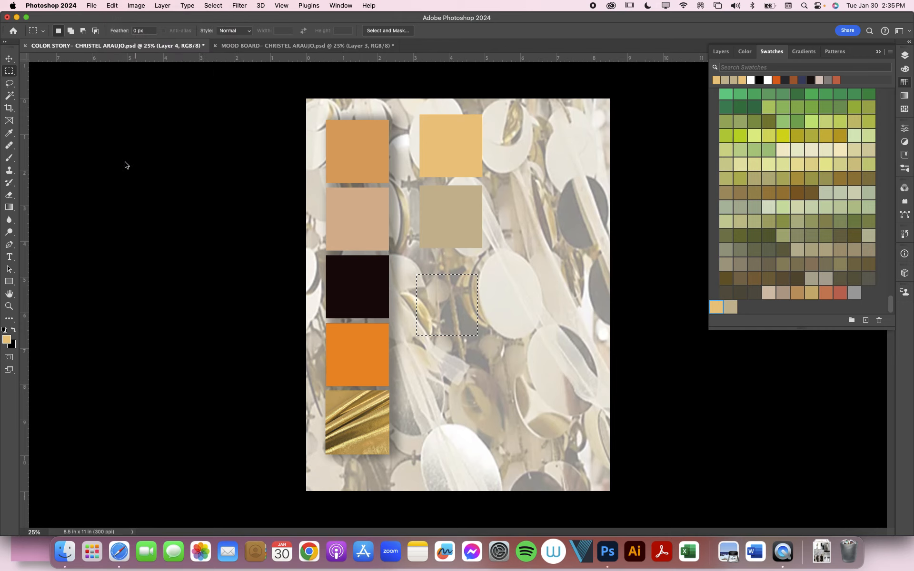
key(Return)
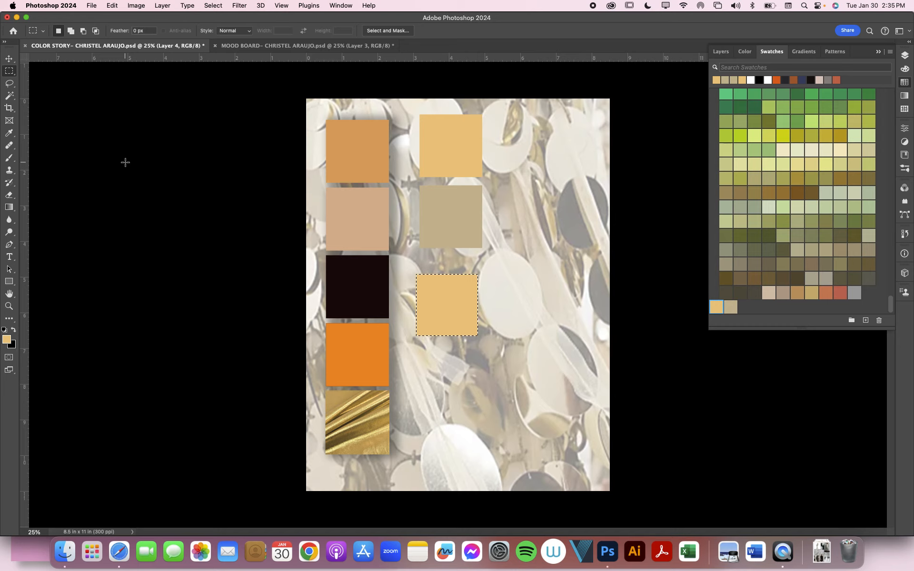
Toggle the Move tool's transform controls off and back on for the new golden square.
click(14, 63)
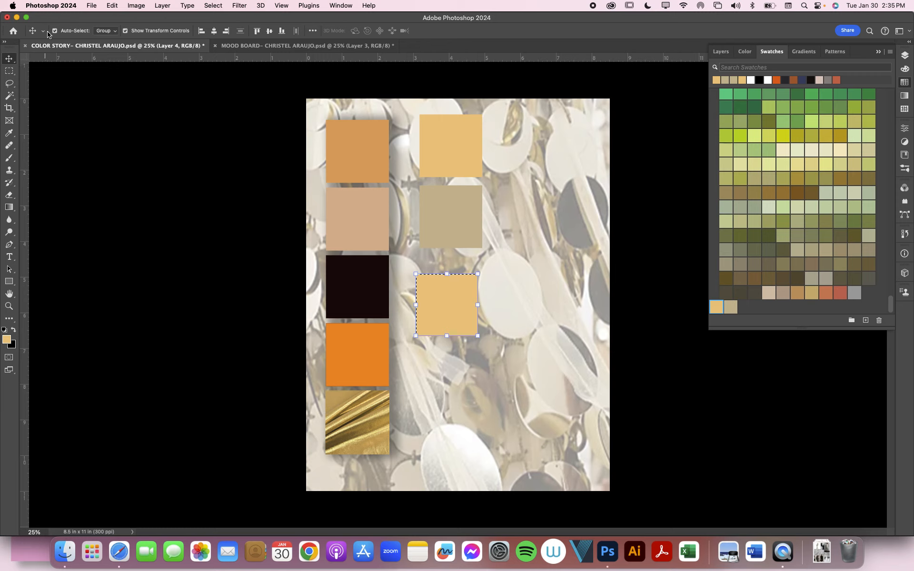
click(125, 31)
click(126, 31)
click(126, 31)
click(125, 31)
Reapply the Essentials (Default) workspace.
click(341, 5)
mouse_move(348, 21)
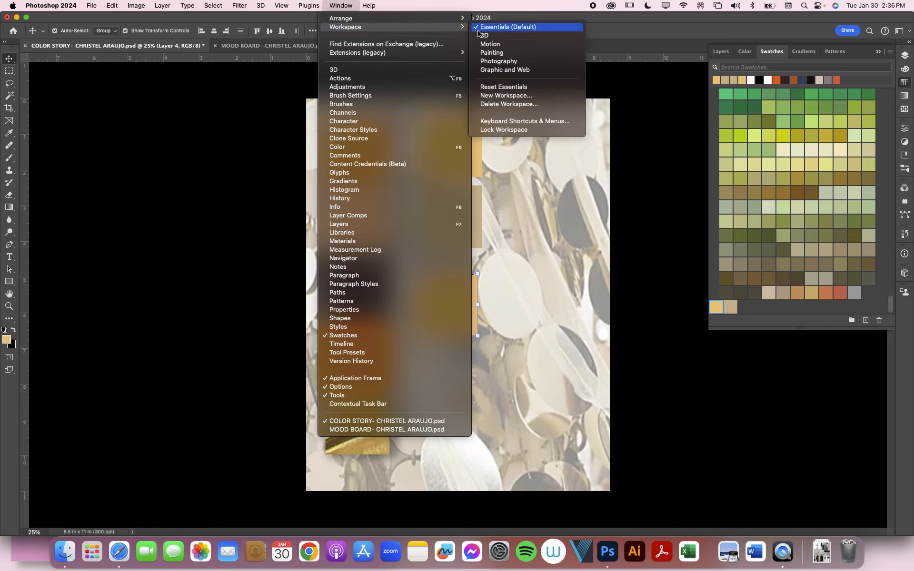
click(479, 31)
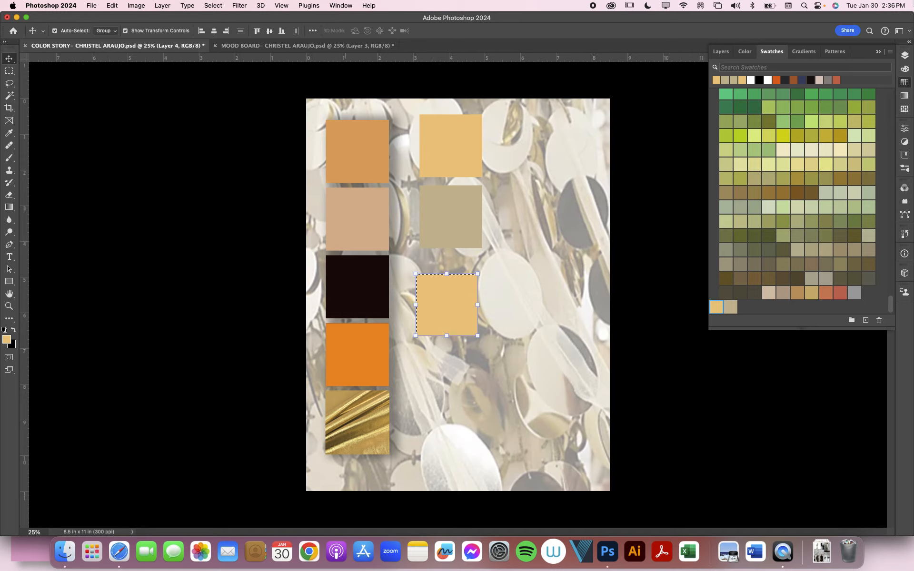
Duplicate the lower golden yellow square directly below itself and clear the selection.
click(10, 72)
key(v)
mouse_move(443, 299)
mouse_down()
mouse_move(444, 333)
mouse_move(445, 306)
mouse_up()
drag(452, 317, 443, 379)
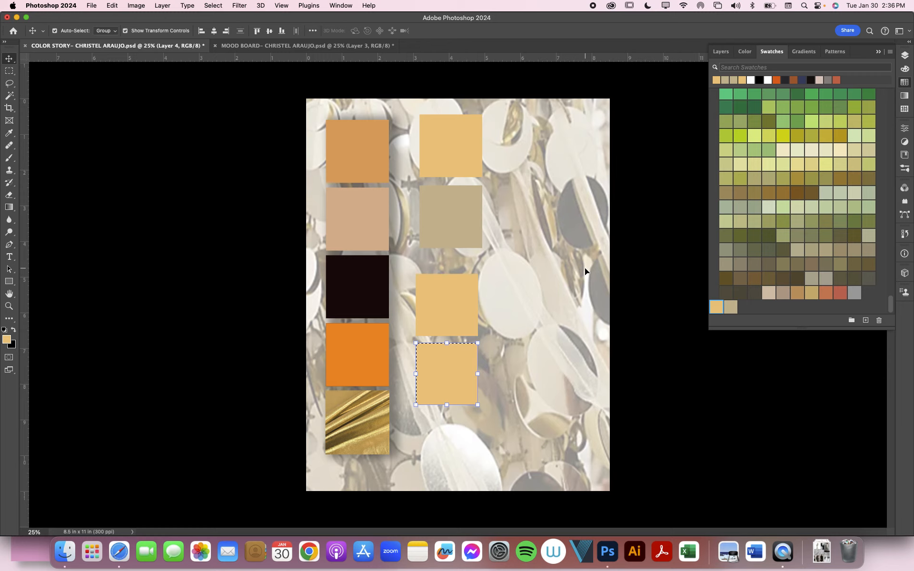
click(96, 105)
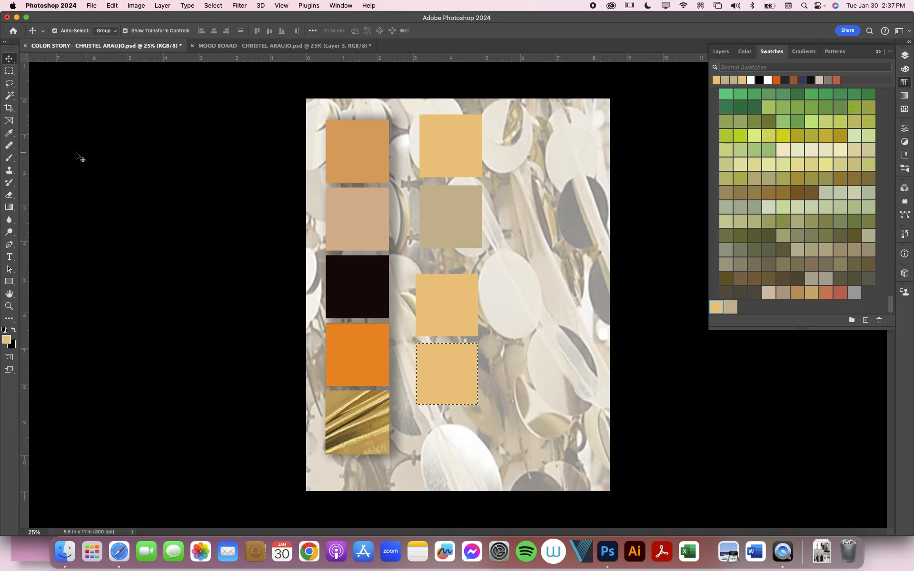
key(super+d)
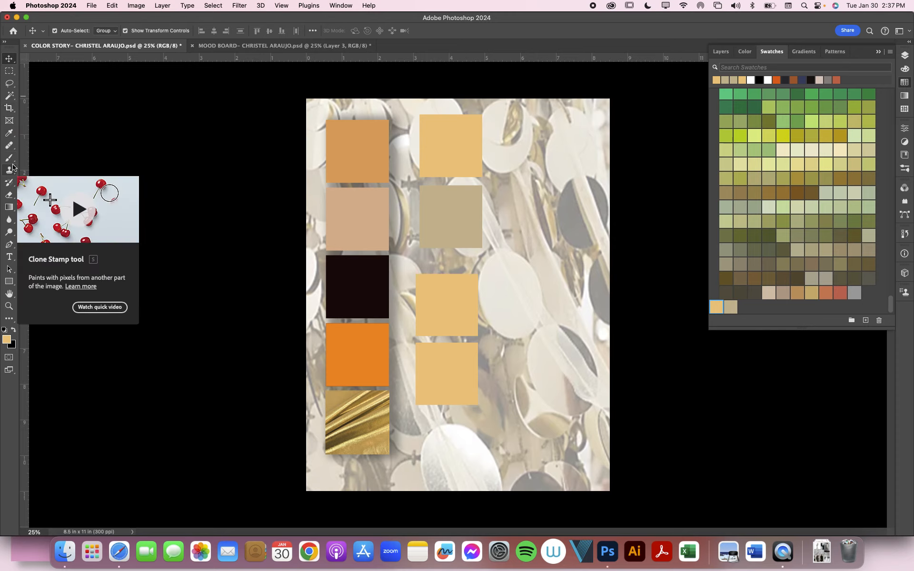
Draw a golden yellow rectangle shape about 0.42 by 0.53 in beside the uppermost golden square.
click(9, 284)
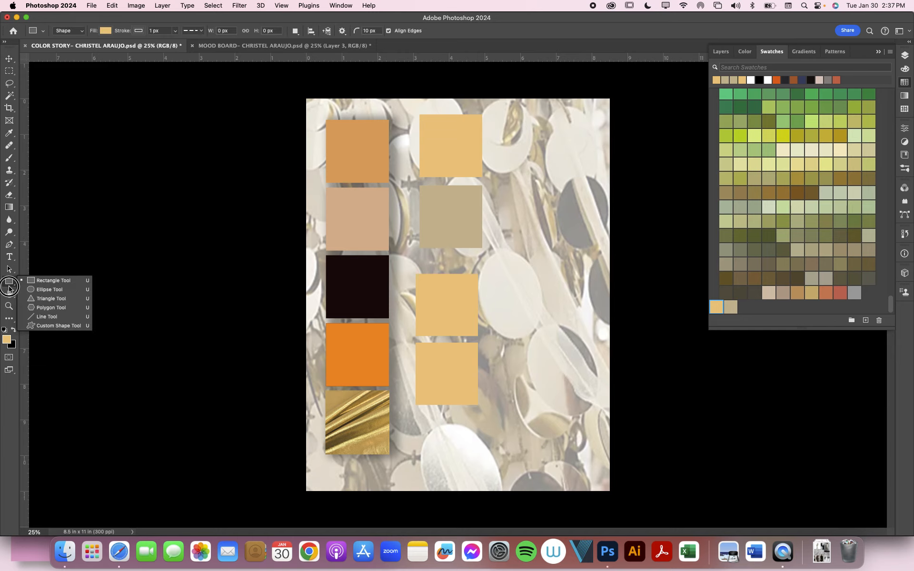
click(34, 285)
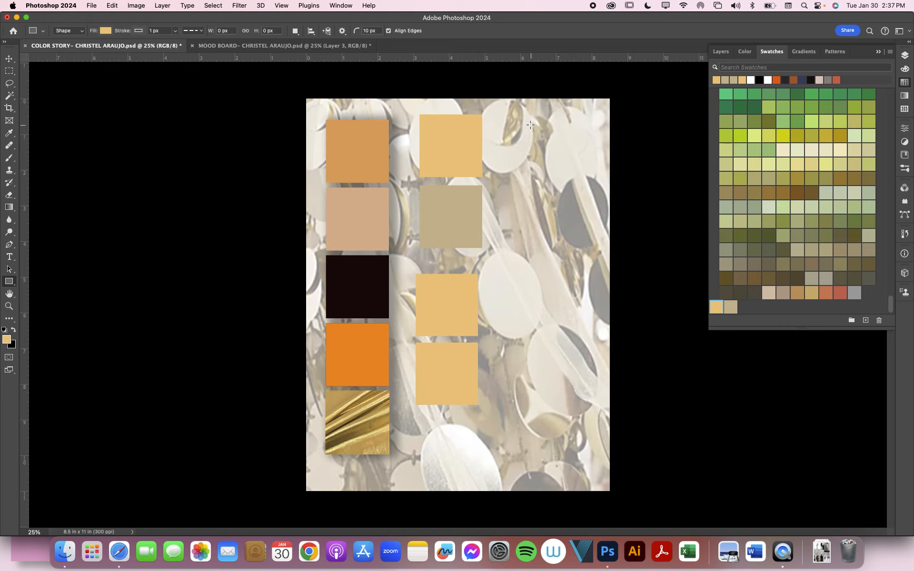
drag(508, 118, 523, 137)
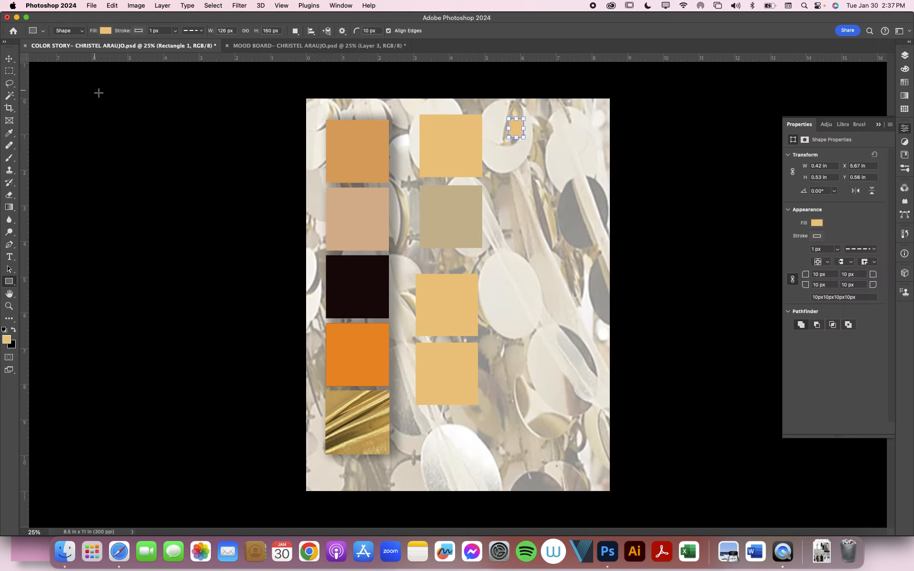
Undo the small rectangle and draw a golden yellow square shape about 1.69 by 1.69 in beside the beige square instead.
key(super+z)
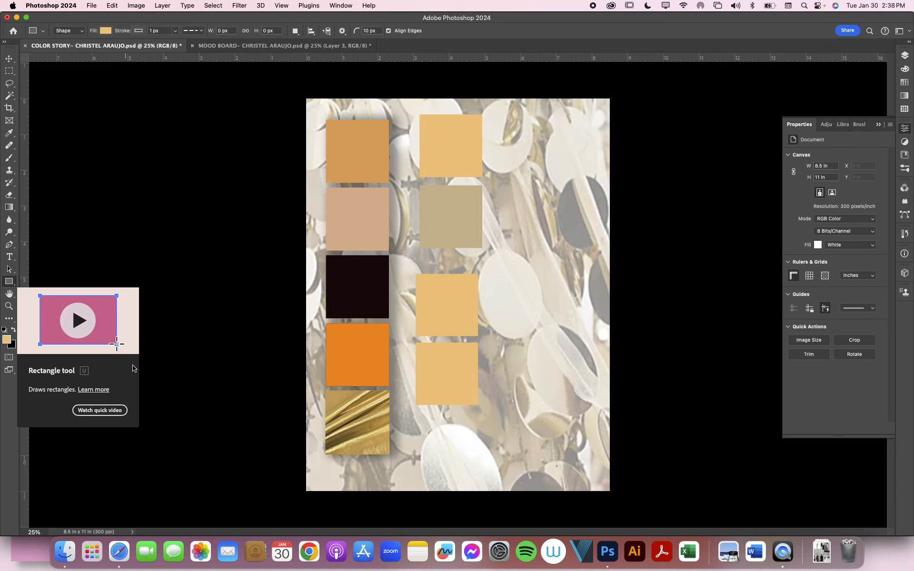
drag(505, 199, 565, 259)
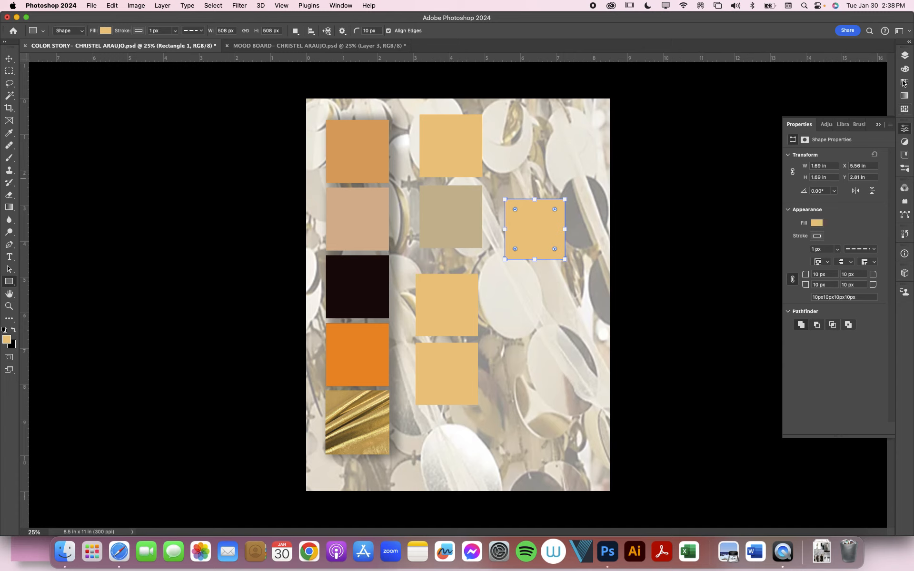
Duplicate the Rectangle 1 layer, place the copy directly below the original square, and save the document.
click(905, 55)
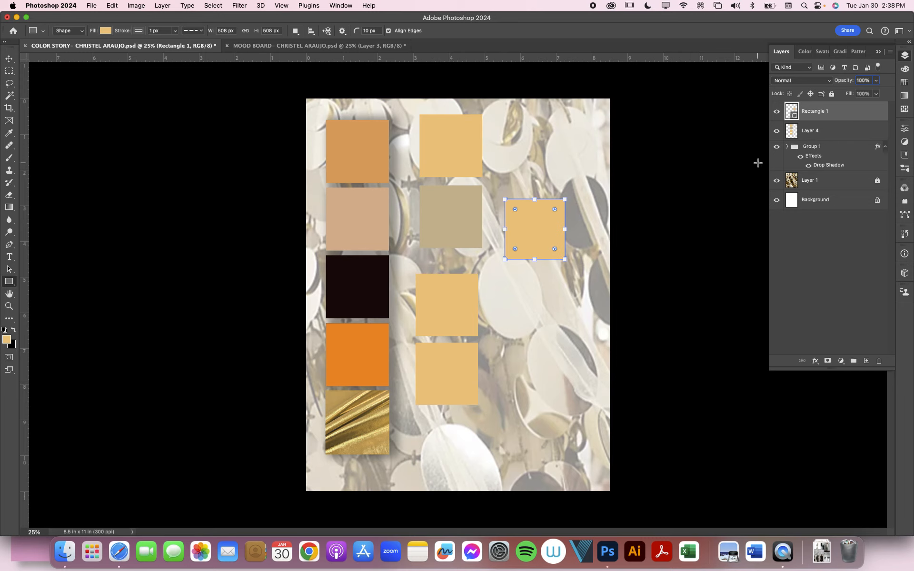
drag(850, 111, 867, 361)
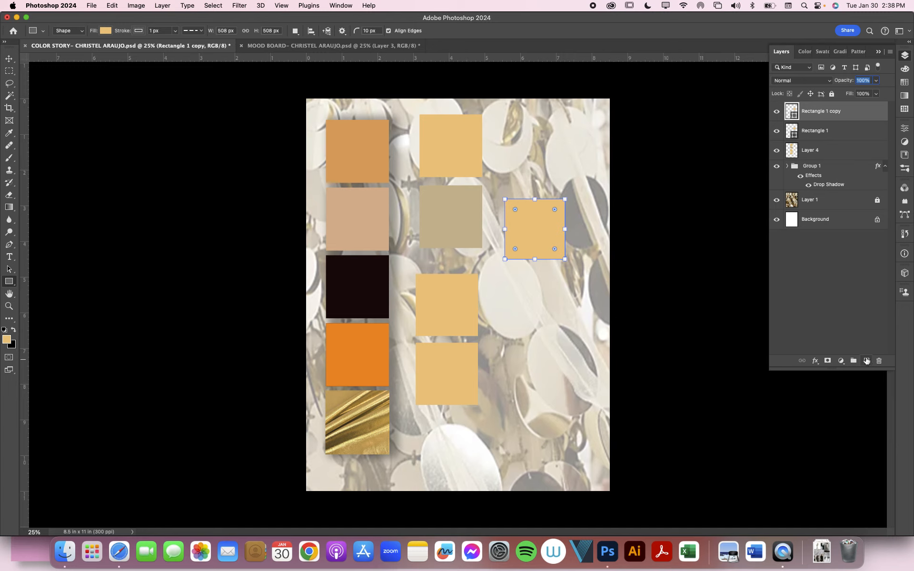
key(v)
click(539, 221)
drag(539, 220, 543, 295)
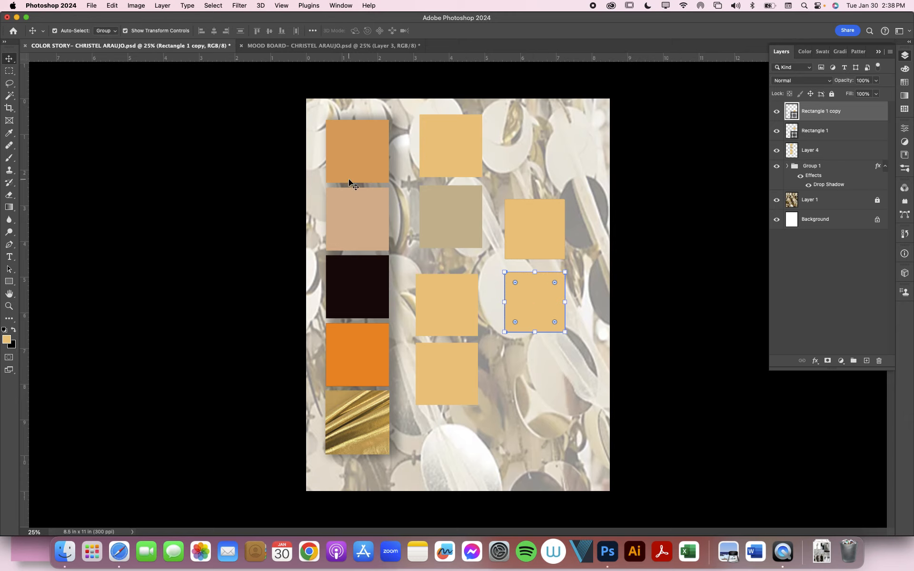
key(super)
key(super+s)
Switch to Finder, locate the saved color story file, and look through the Downloads folder for another student's mood board.
click(65, 552)
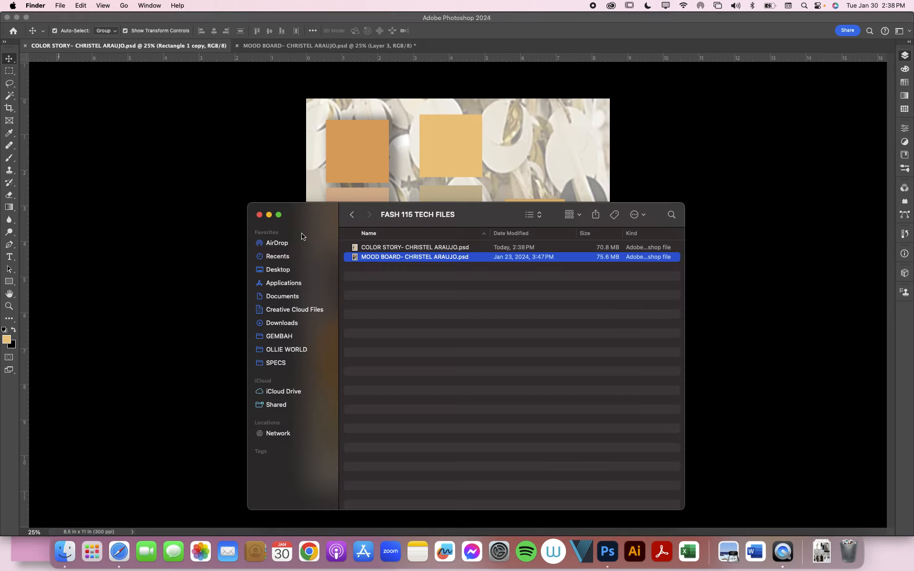
click(430, 247)
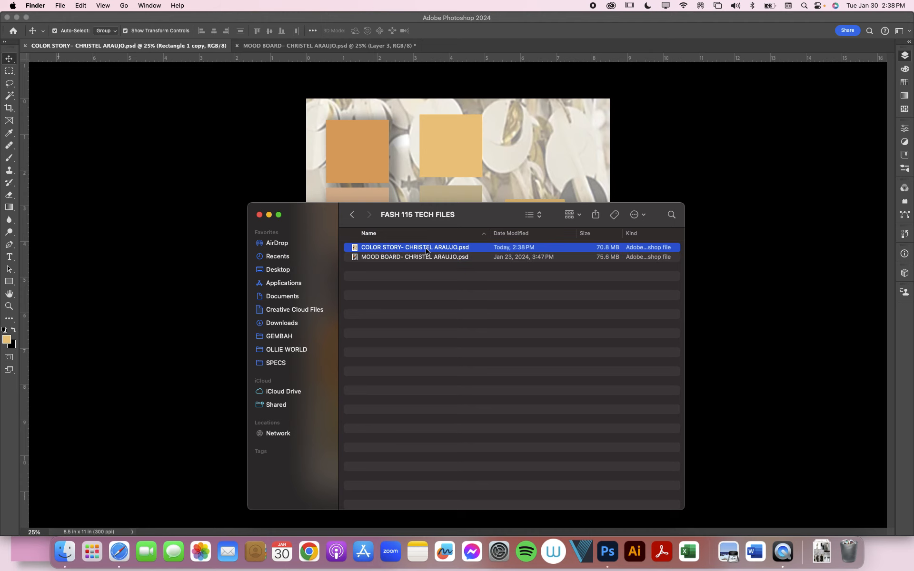
click(353, 217)
click(292, 324)
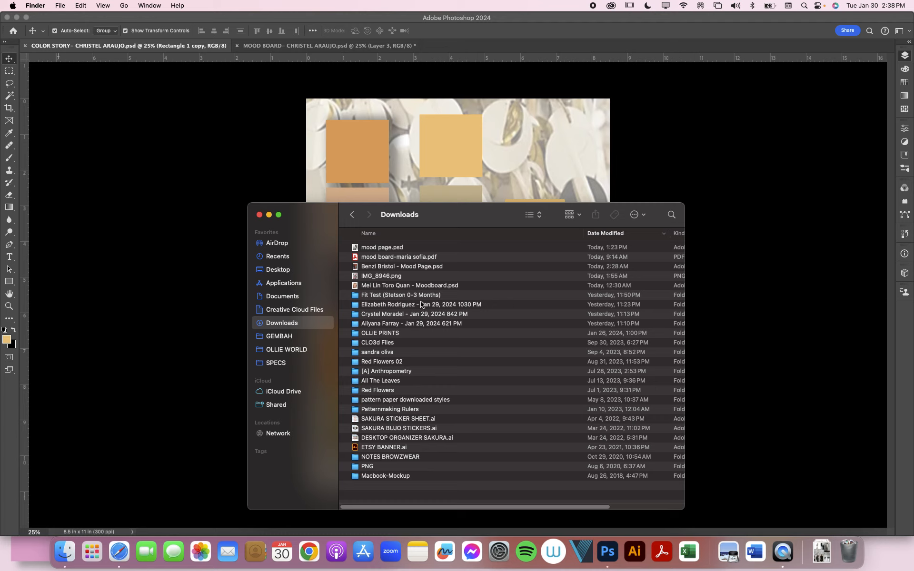
double_click(412, 325)
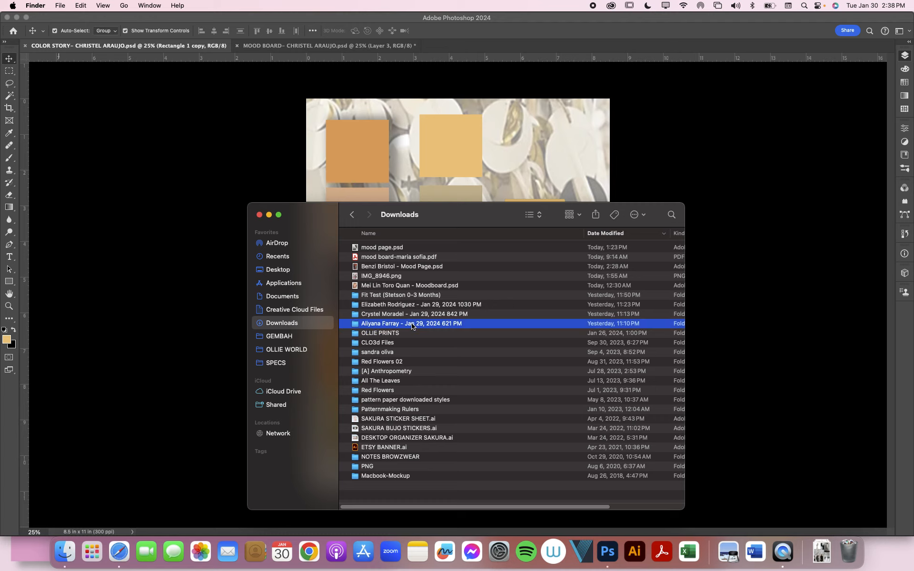
click(414, 259)
click(353, 215)
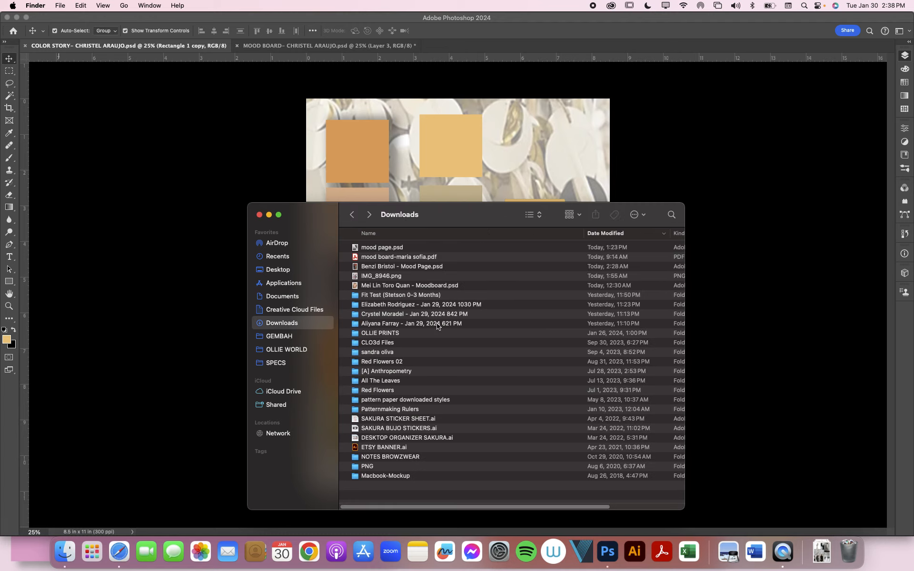
Preview and open the mood board PSD from the student folder dated Jan 29, 2024 842 PM.
double_click(448, 316)
click(457, 249)
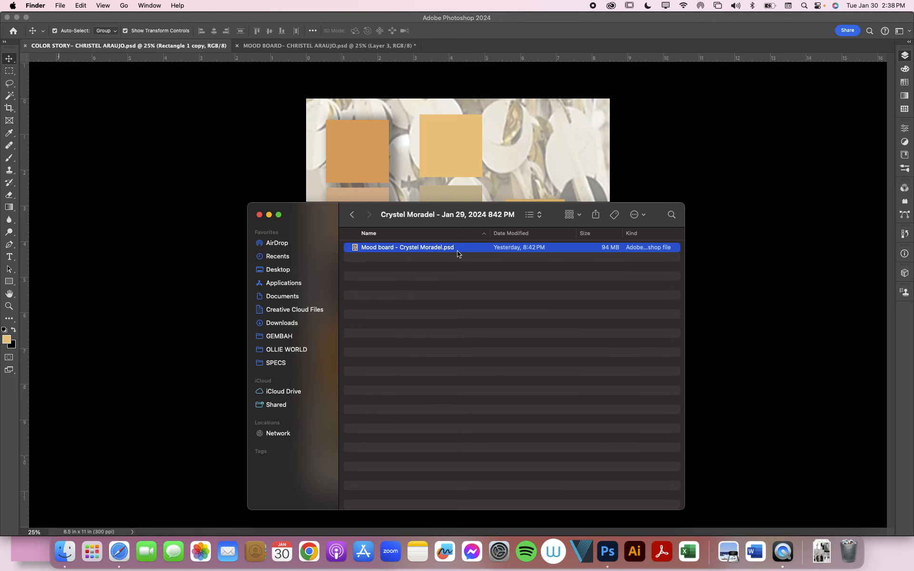
key(space)
key(space)
double_click(412, 249)
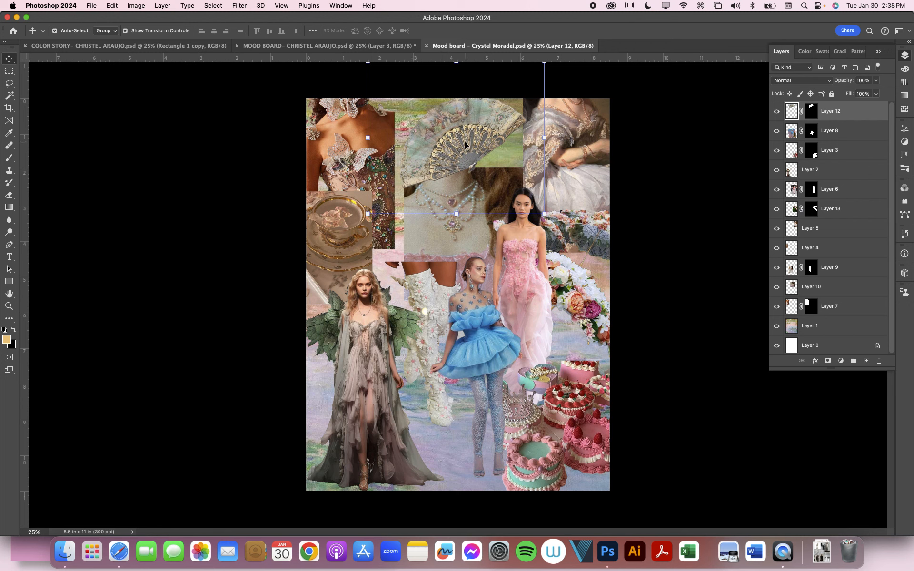
Merge the masked fan layer with a new blank layer and copy the fan into the COLOR STORY document over the upper squares.
click(650, 131)
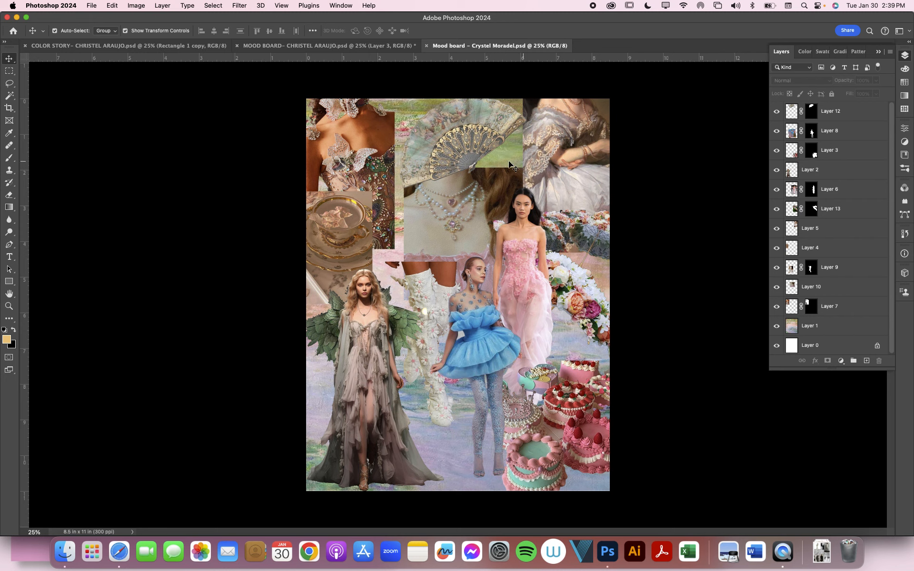
drag(477, 143, 475, 164)
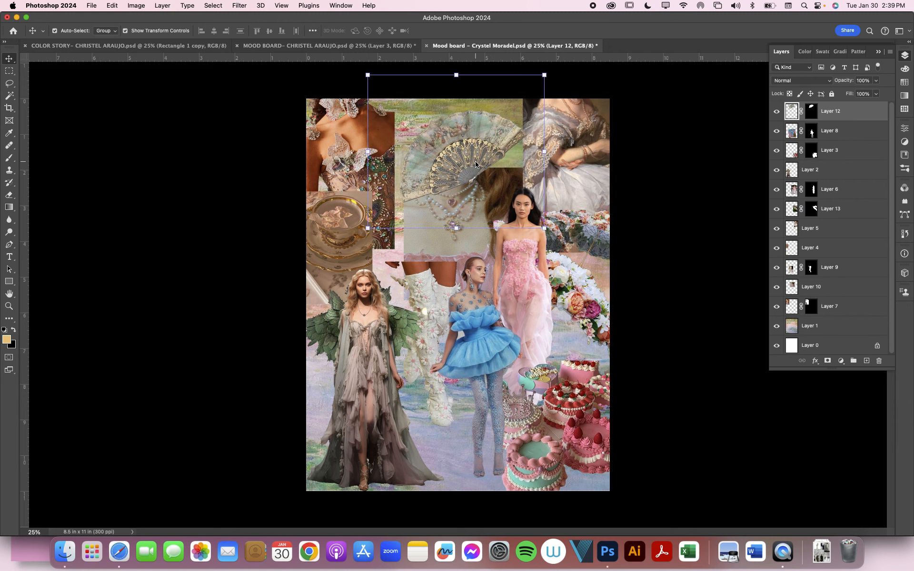
click(867, 362)
shift+click(855, 133)
key(super+e)
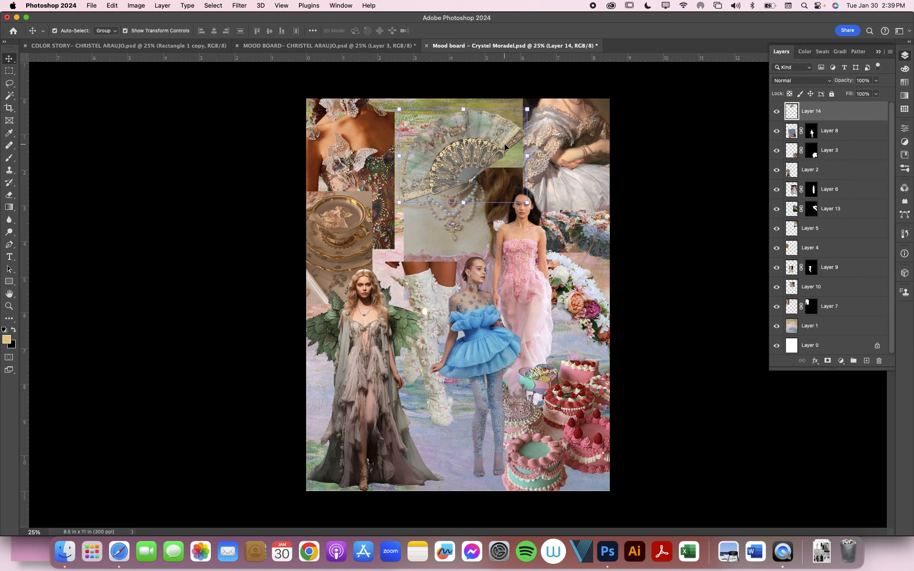
drag(470, 145, 507, 204)
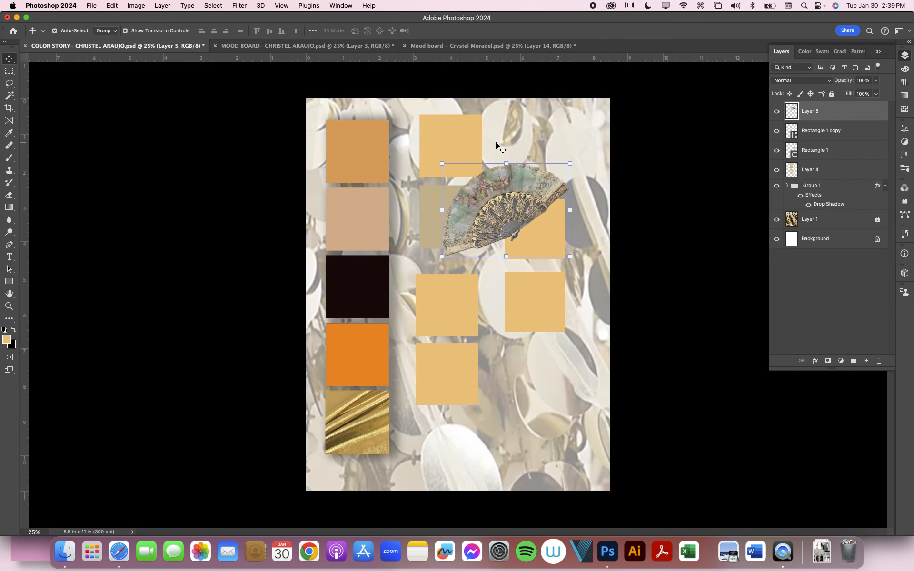
Try Magic Wand selections on the fan layer's empty area and on the fan itself, clearing the selection at the end.
key(w)
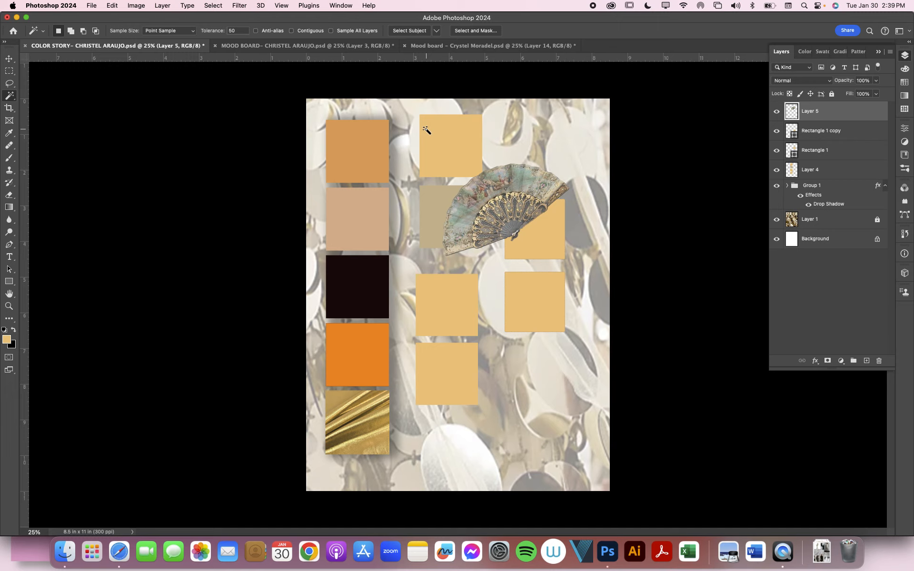
click(438, 139)
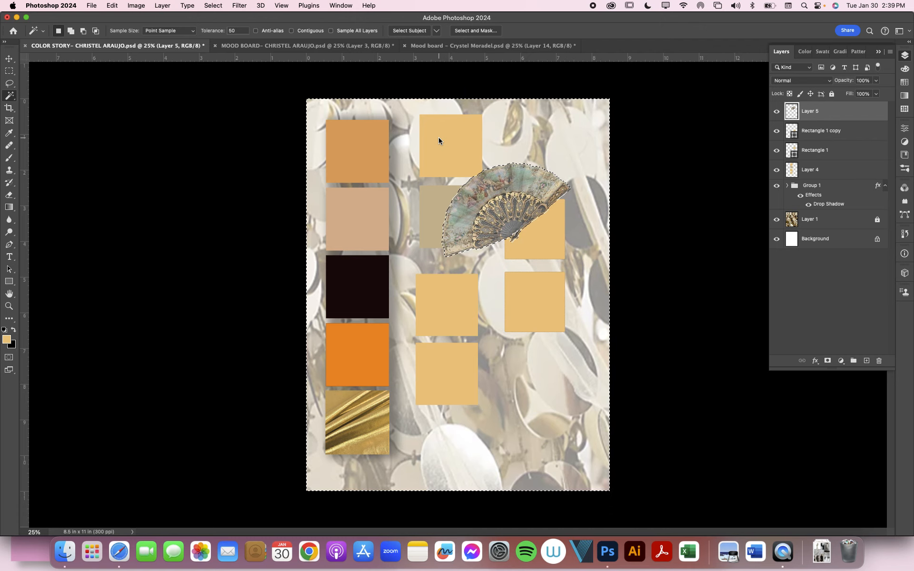
click(534, 200)
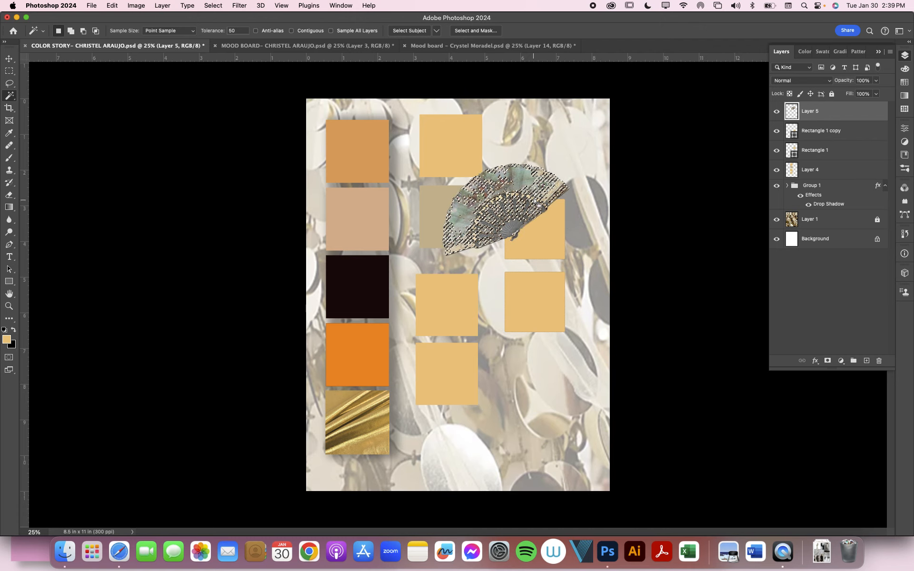
key(super+d)
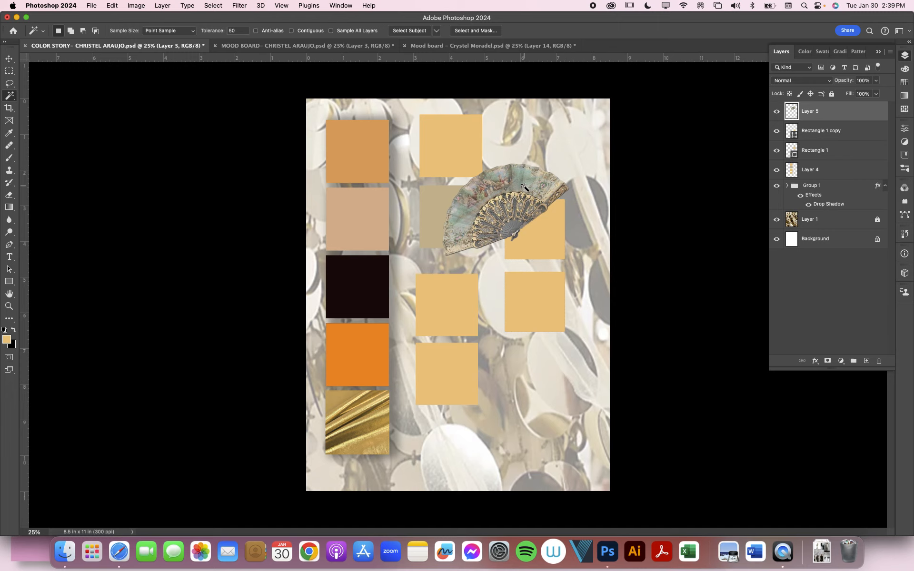
Select the empty area around the fan with the Magic Wand, then invert the selection and undo the inversion.
click(552, 126)
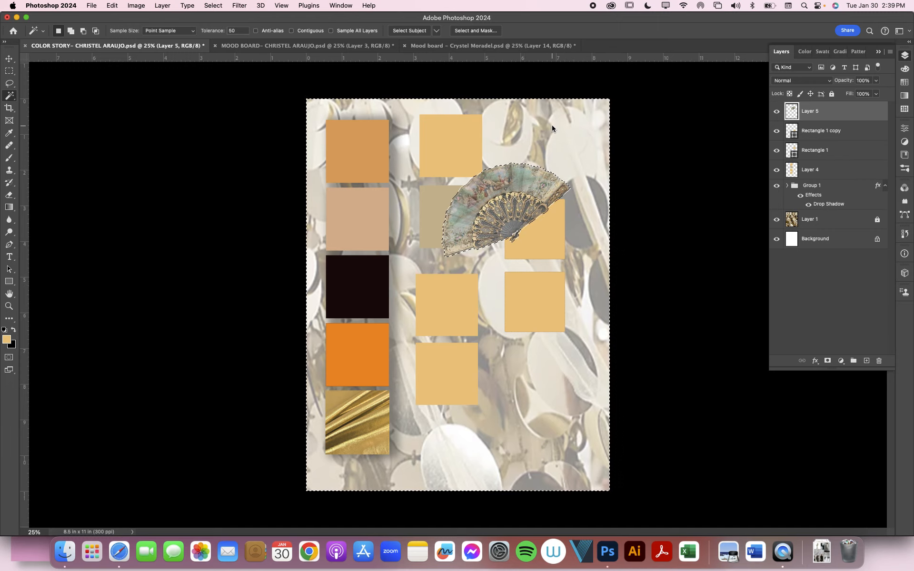
key(shift)
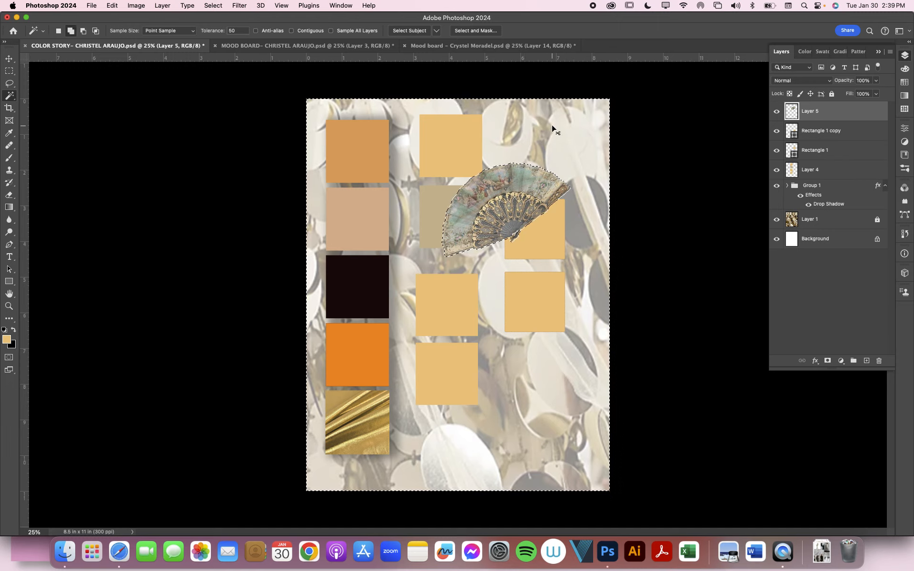
key(super+shift+i)
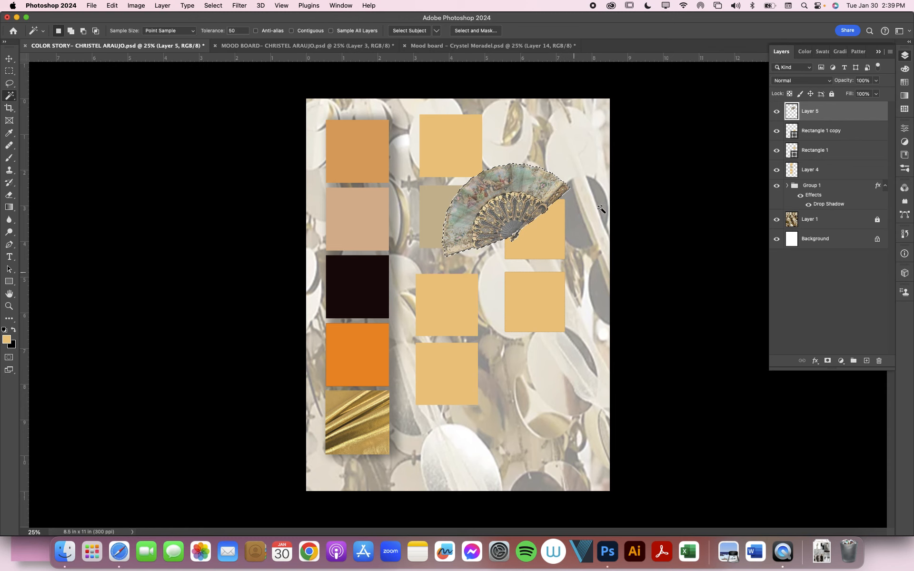
key(super+z)
Search the application's commands for "select in" to find where the Select Inverse command is located.
click(137, 6)
mouse_move(120, 4)
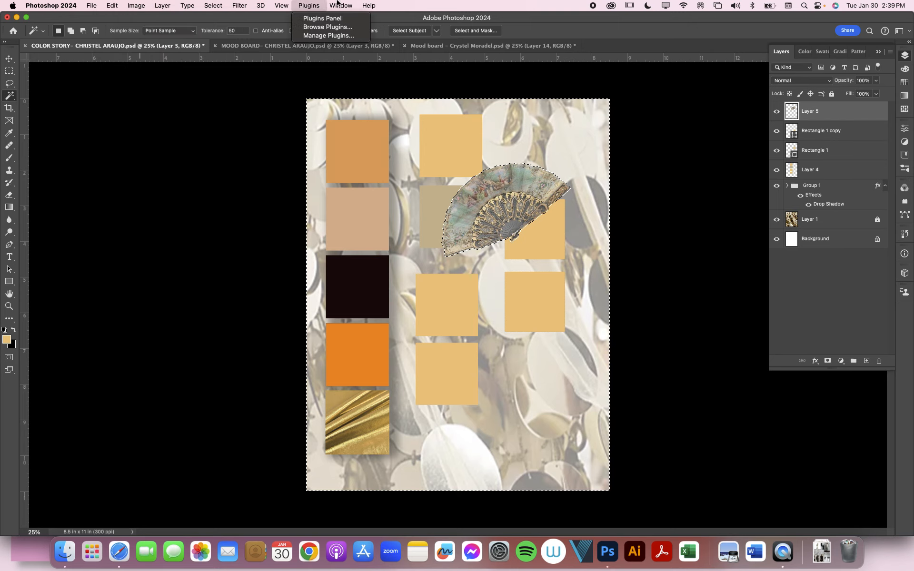
mouse_move(367, 5)
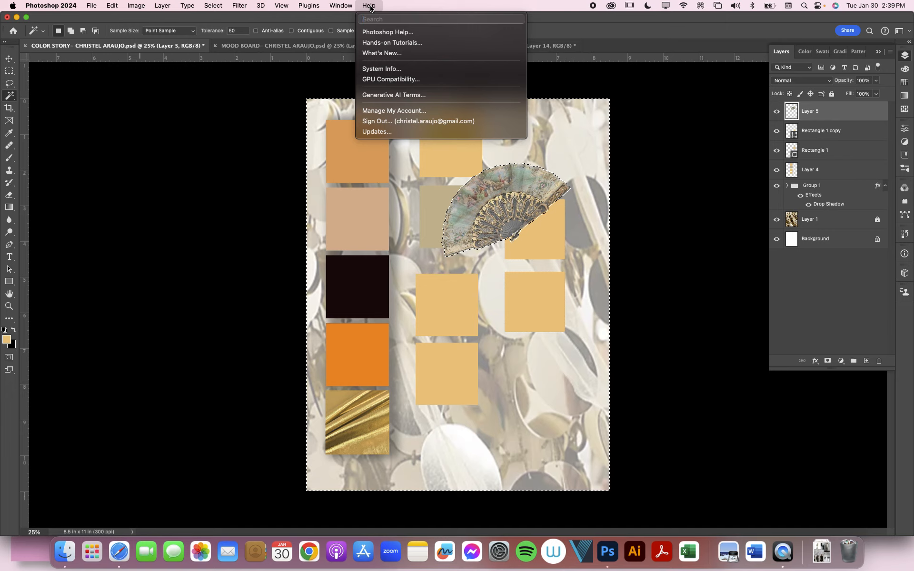
text(s)
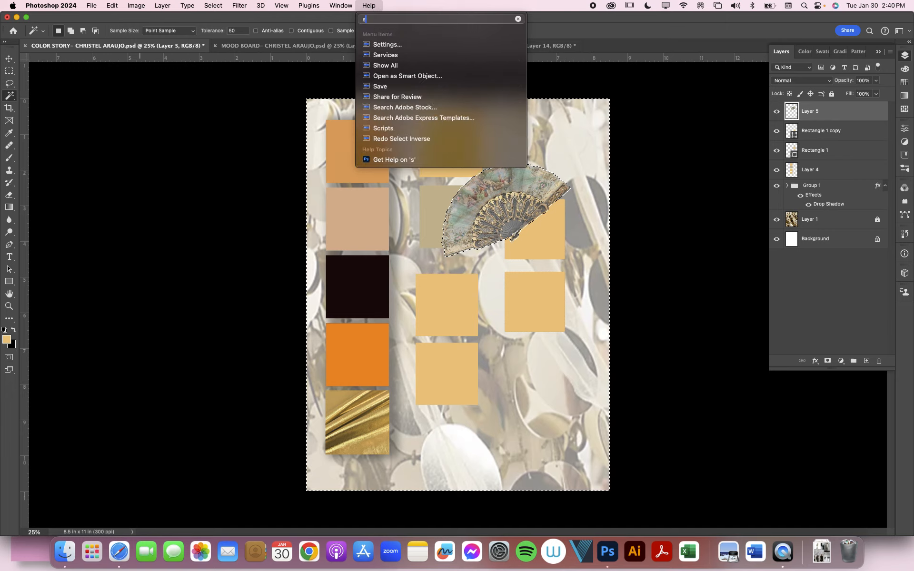
text(elect)
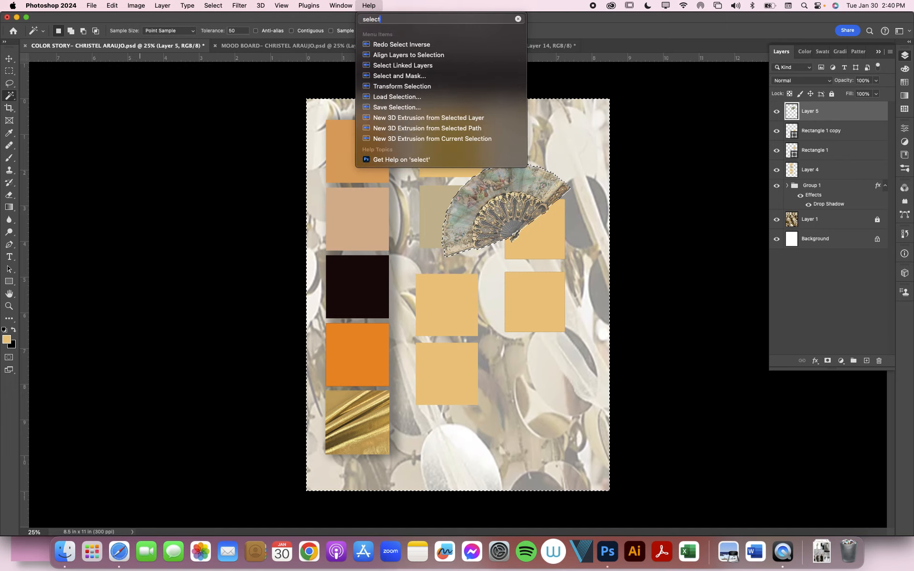
text( in)
click(369, 5)
click(370, 5)
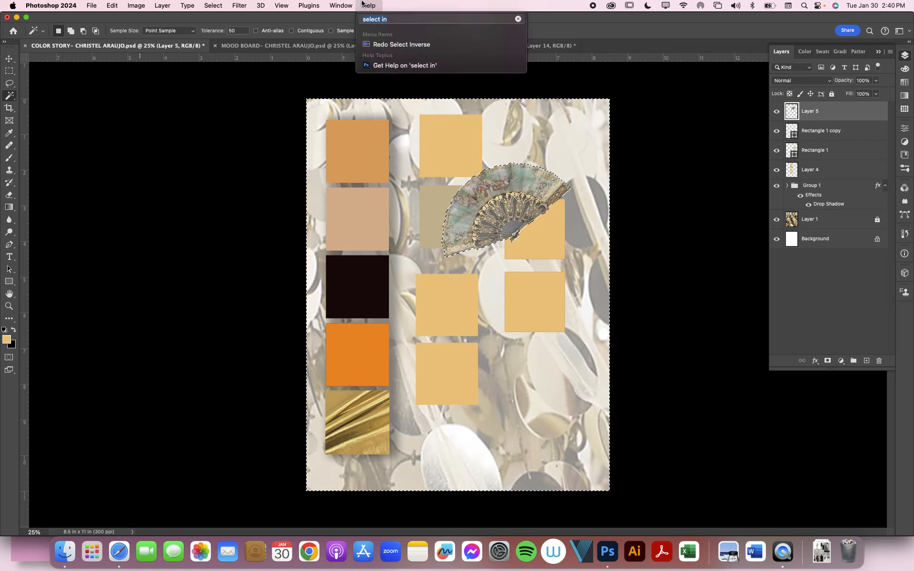
click(387, 10)
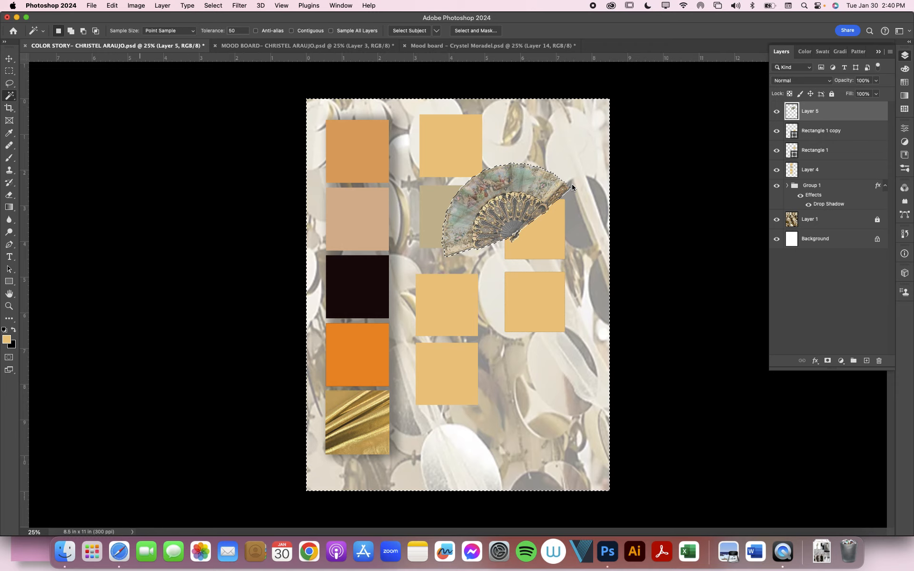
Invert the selection to fill the fan with the golden yellow foreground color, and move the silhouette above the two shape squares.
key(shift+super+i)
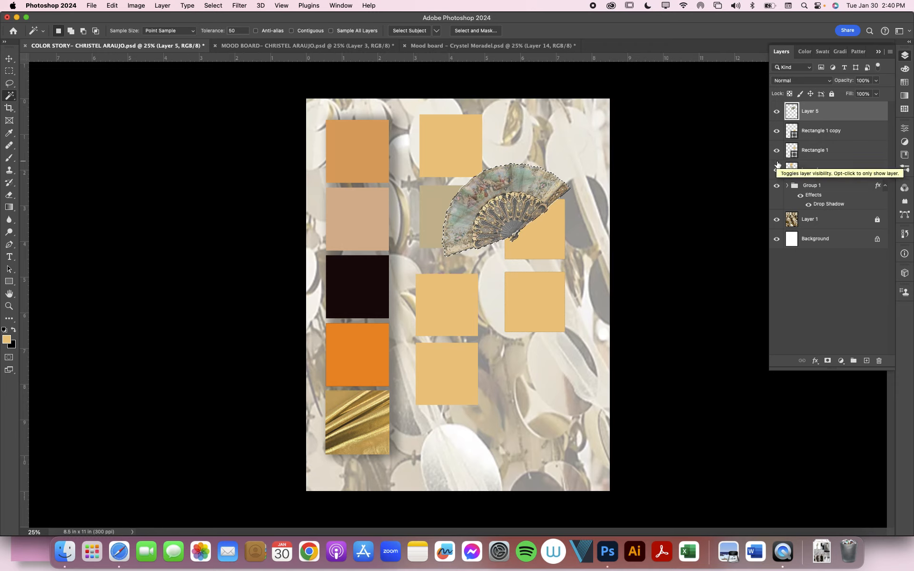
key(shift+BackSpace)
key(Return)
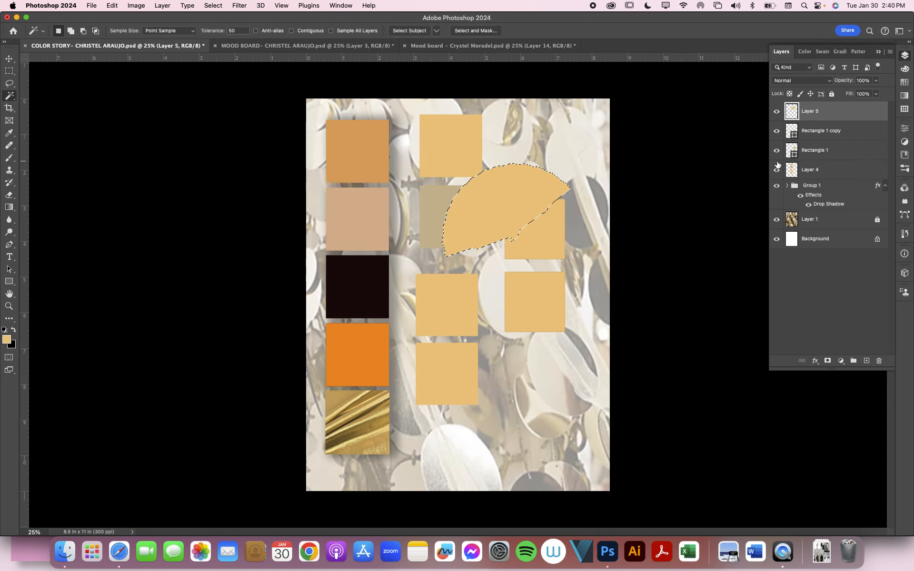
click(9, 58)
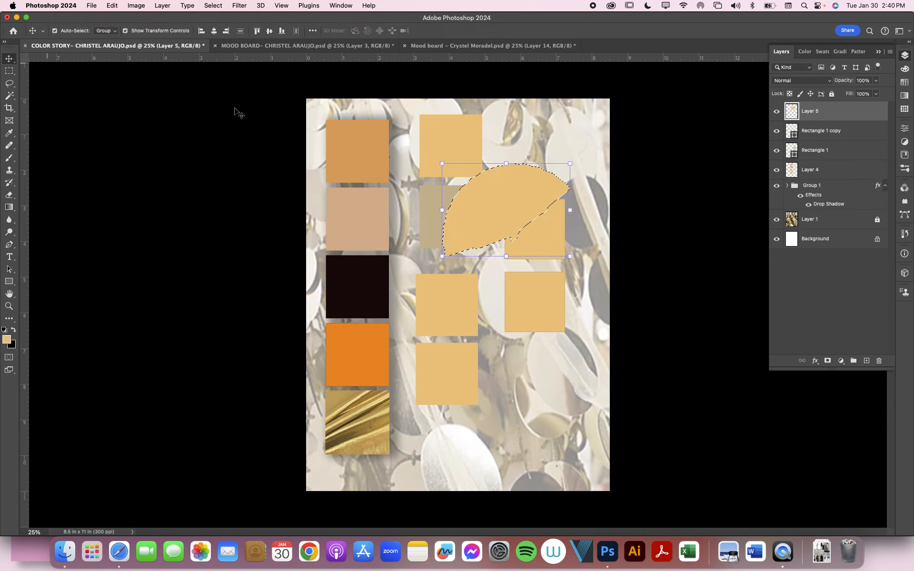
drag(520, 204, 548, 154)
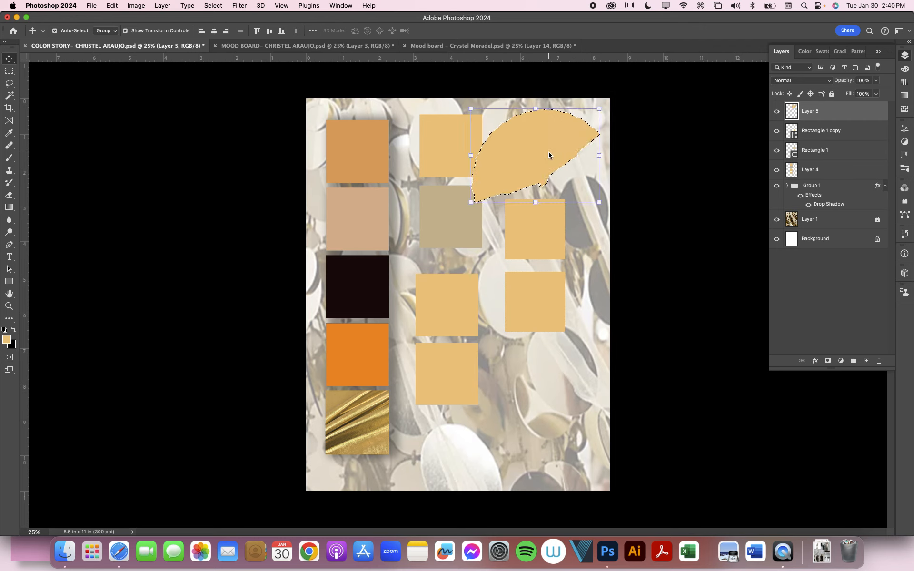